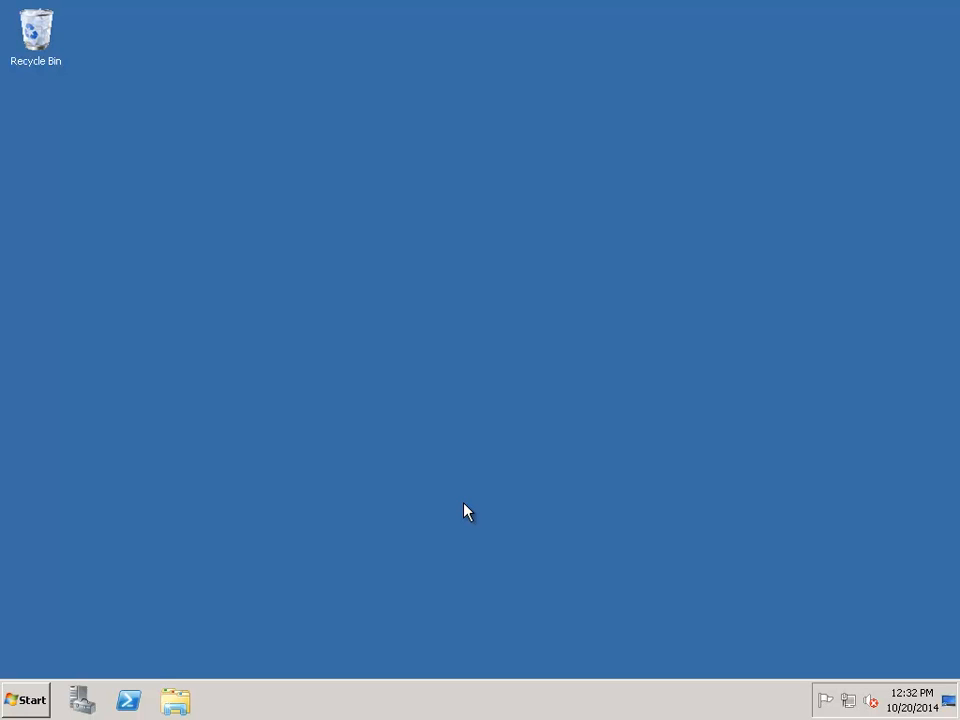
# Open Hyper-V Manager from the server's administrative tools and maximize its window.
pyautogui.click(12, 703)
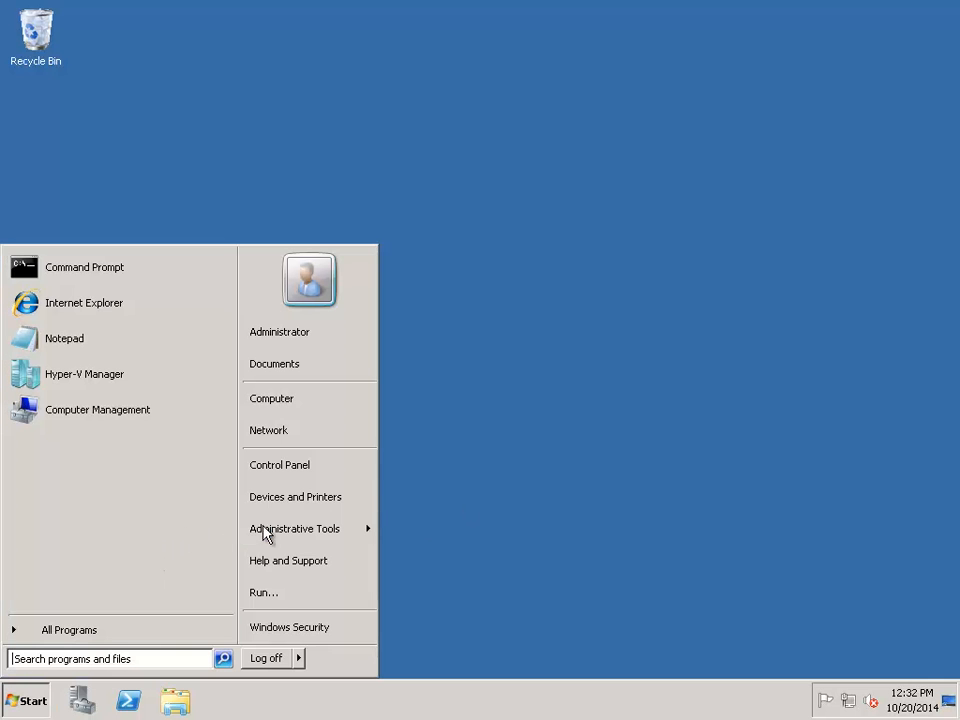
pyautogui.moveTo(296, 537)
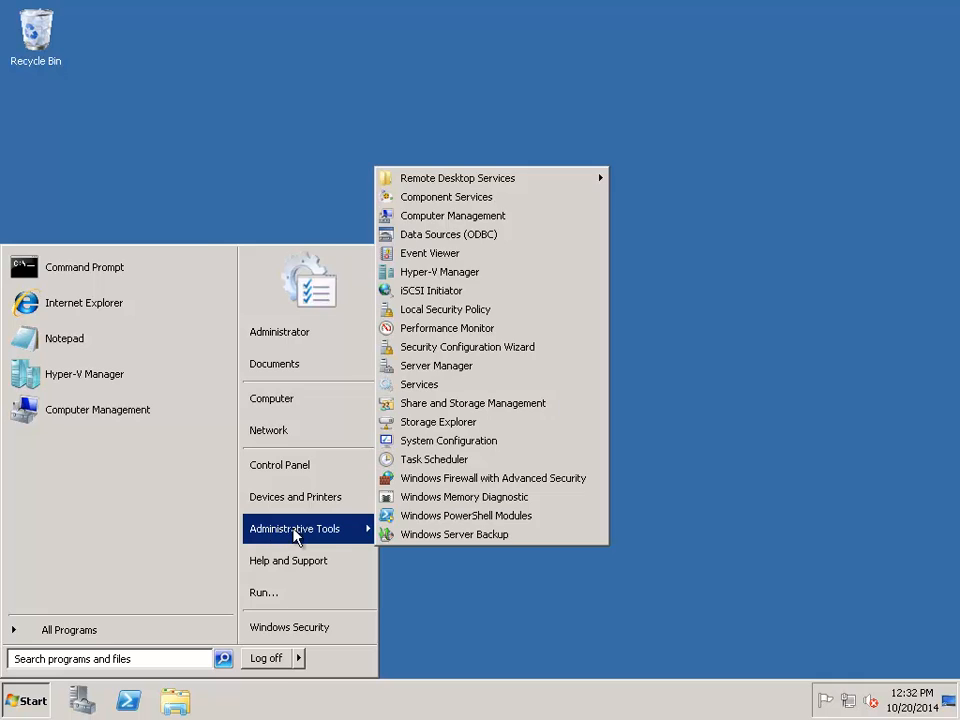
pyautogui.click(487, 277)
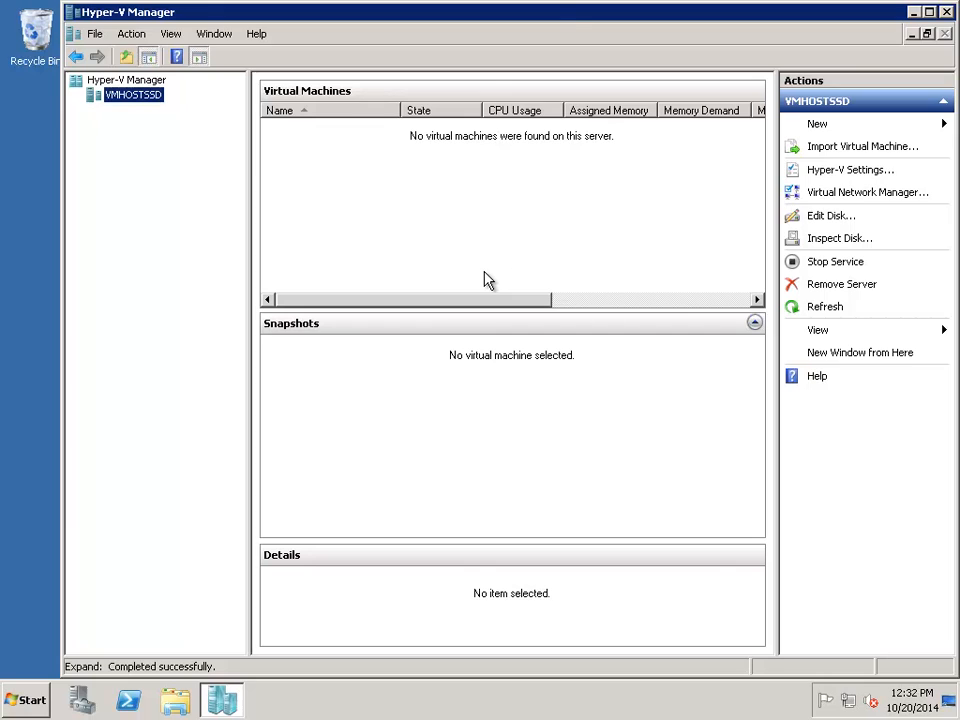
pyautogui.doubleClick(553, 15)
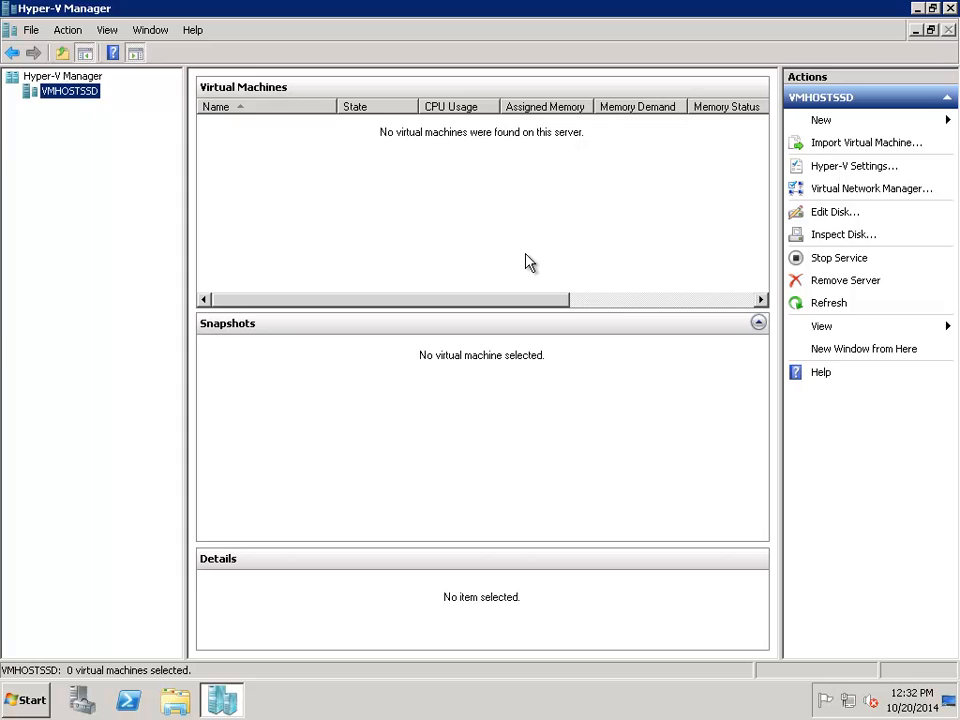
pyautogui.rightClick(78, 93)
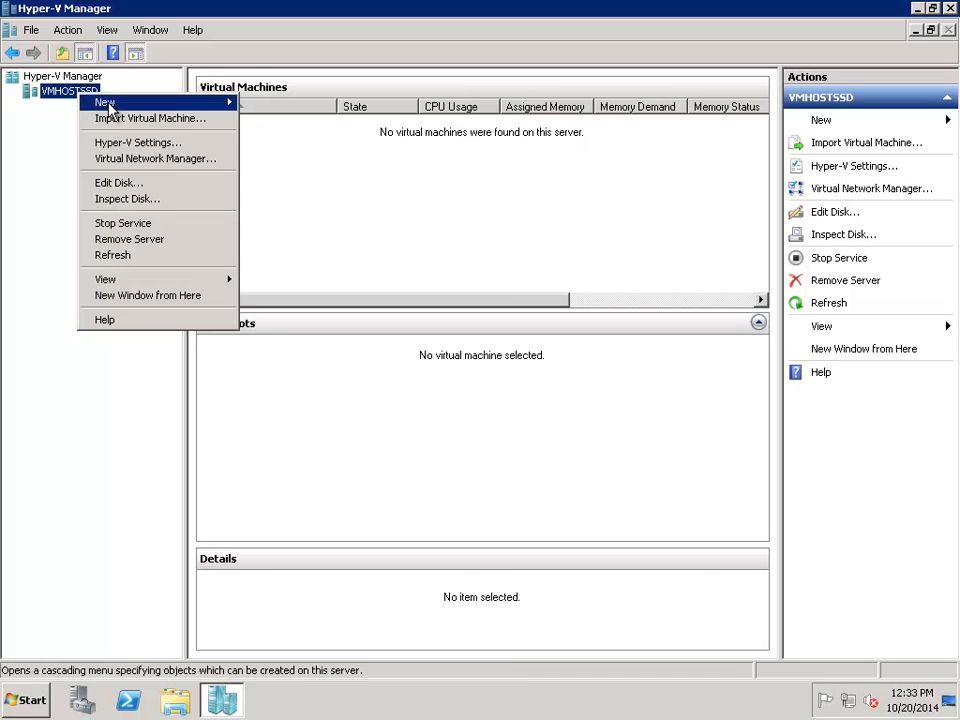
pyautogui.moveTo(108, 104)
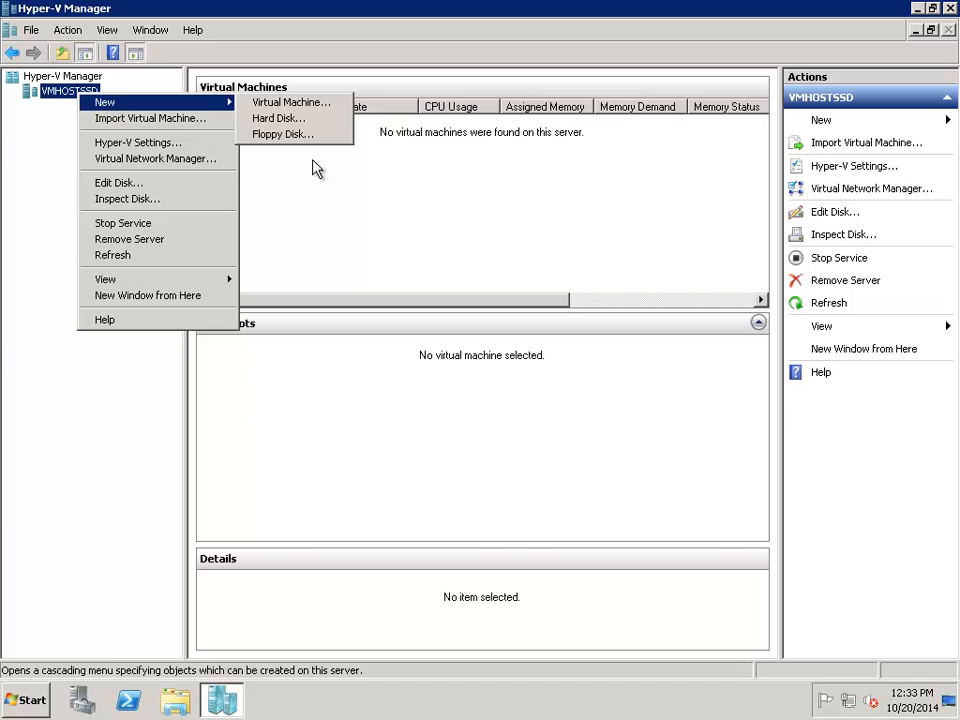
pyautogui.click(572, 250)
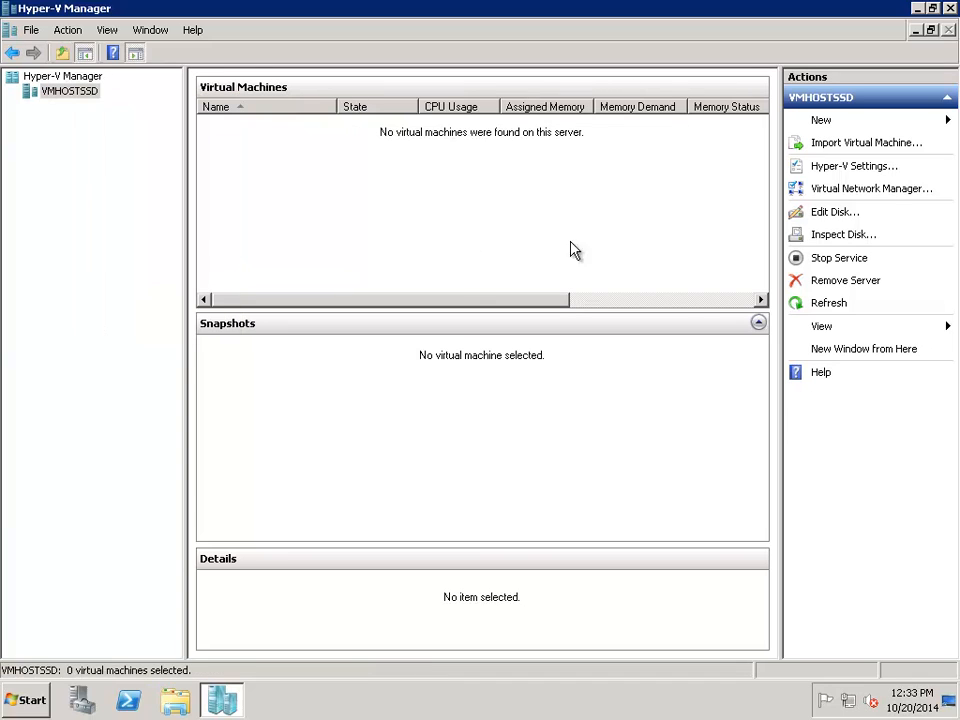
# Start creating a new virtual machine on VMHOSTSSD and name it Admin-Server.
pyautogui.click(851, 124)
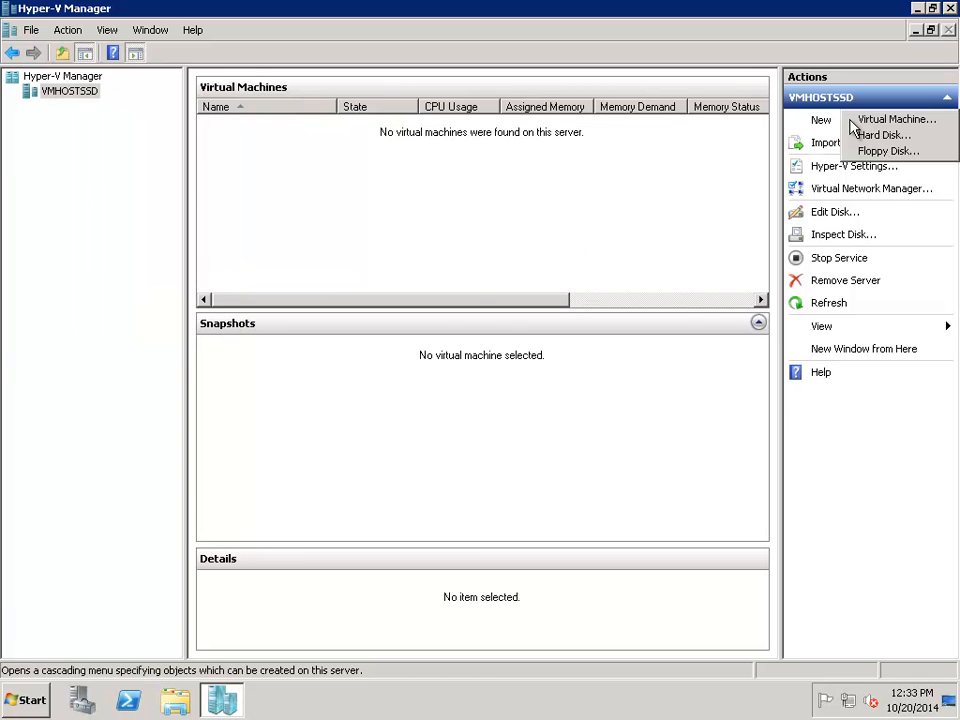
pyautogui.click(900, 122)
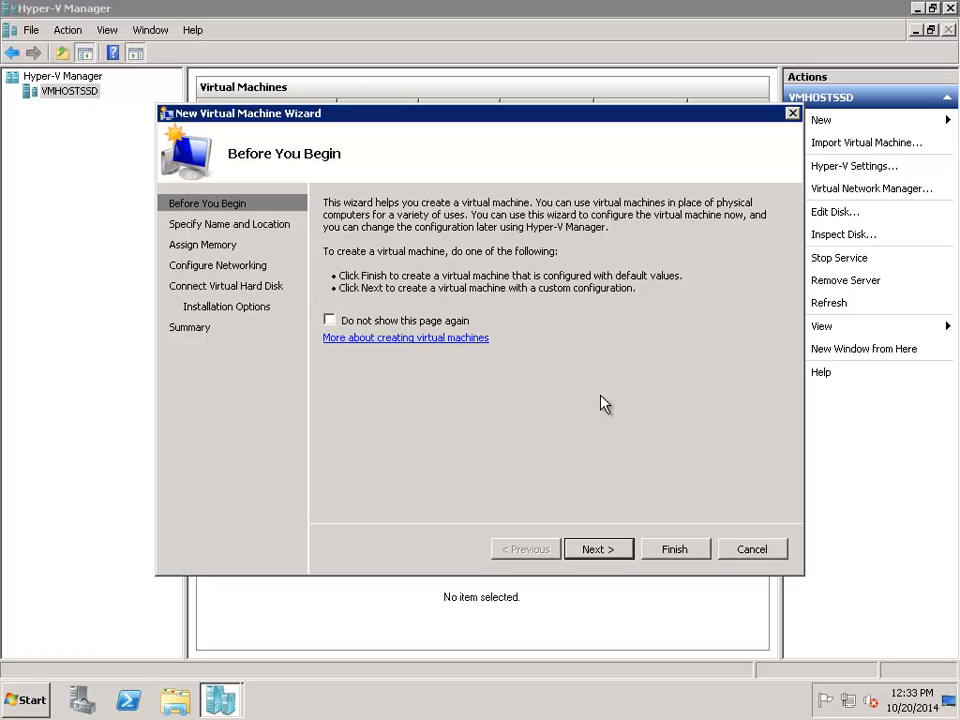
pyautogui.click(597, 549)
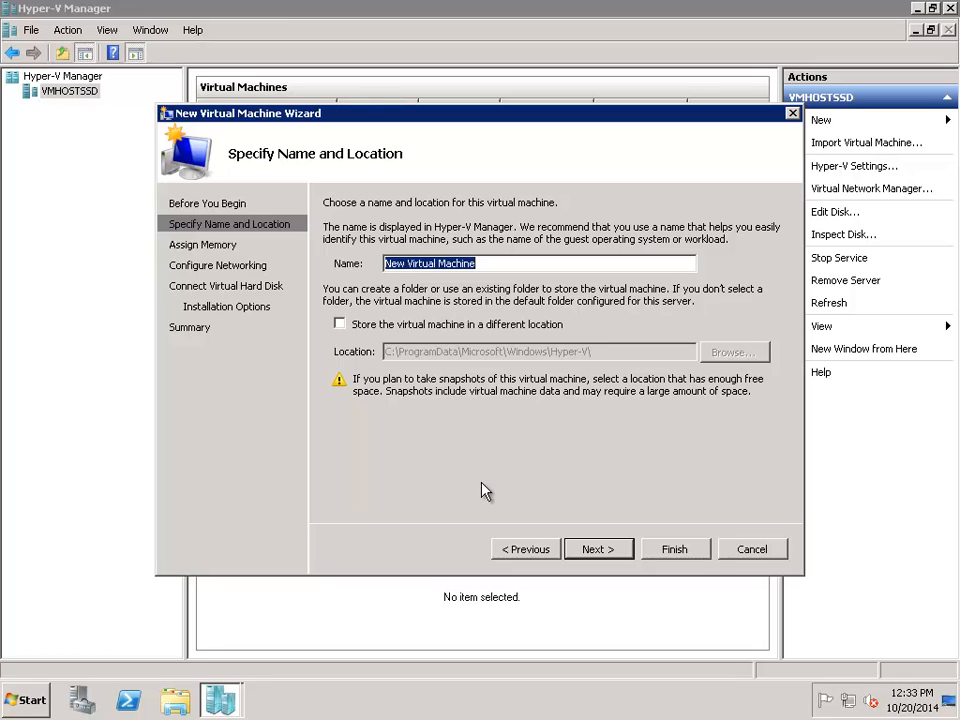
pyautogui.write('Admin-')
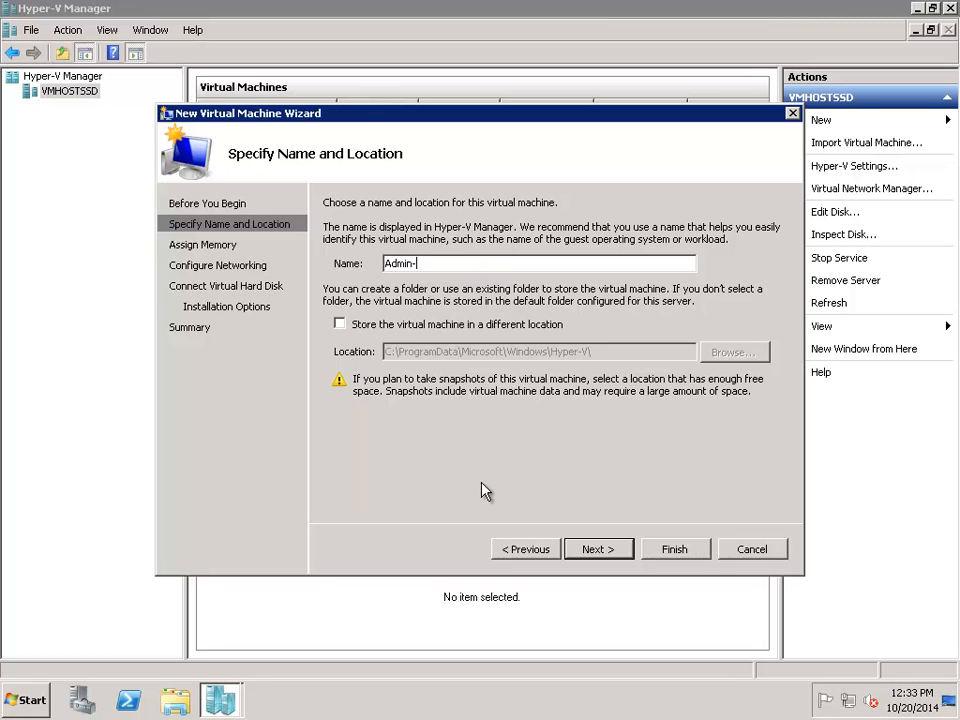
pyautogui.write('Server')
# Store the virtual machine in a different location, choosing the folder D:\MIS\Admin.
pyautogui.click(339, 324)
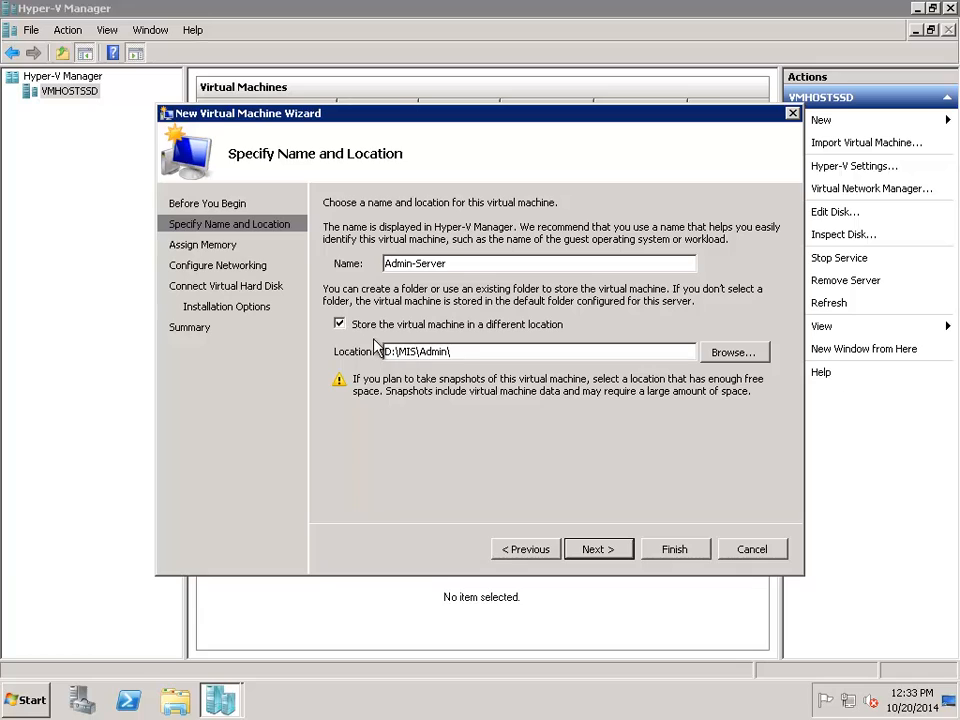
pyautogui.click(339, 324)
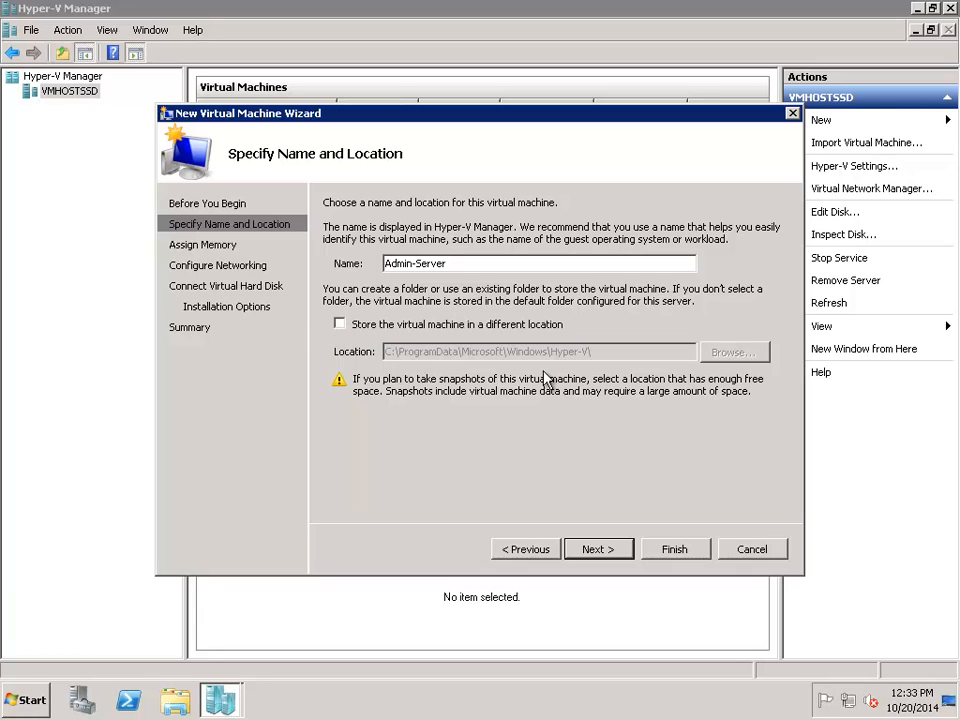
pyautogui.click(340, 325)
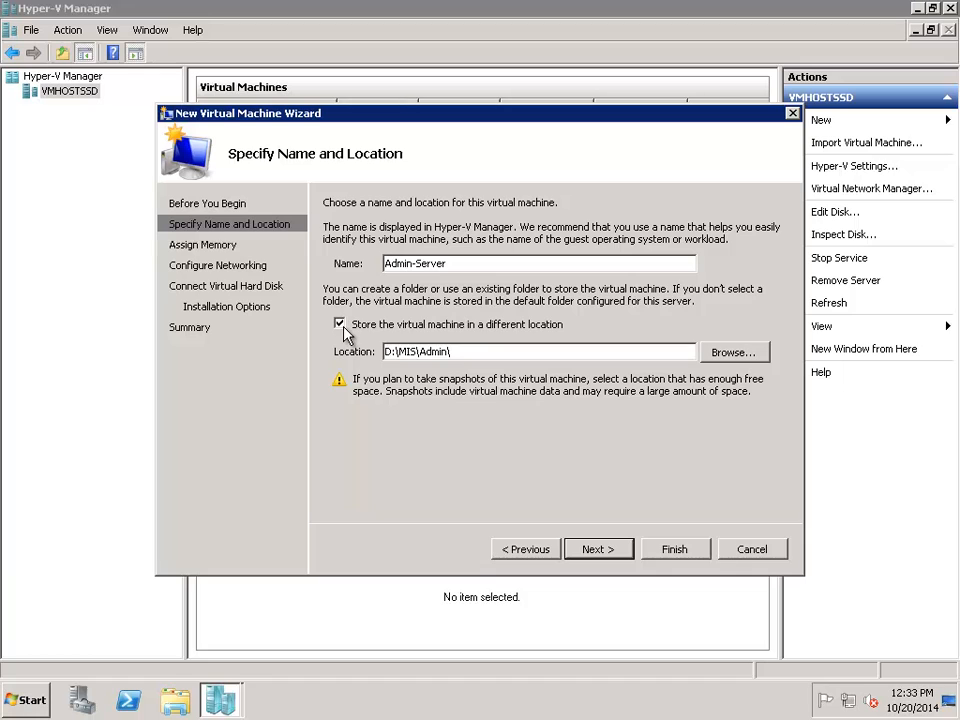
pyautogui.click(725, 354)
pyautogui.click(250, 495)
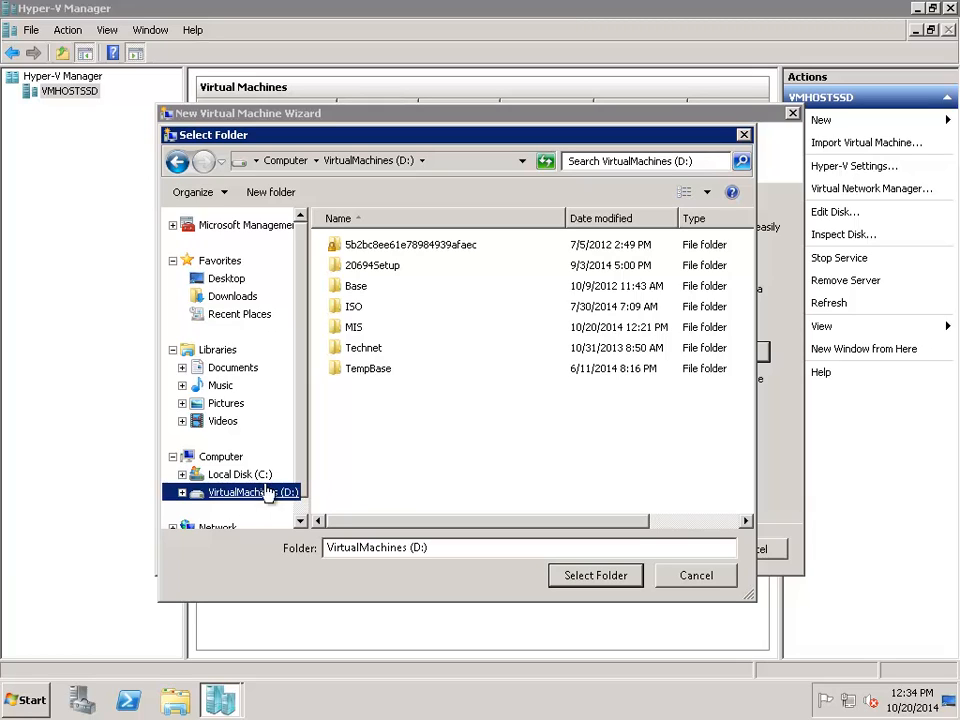
pyautogui.doubleClick(355, 328)
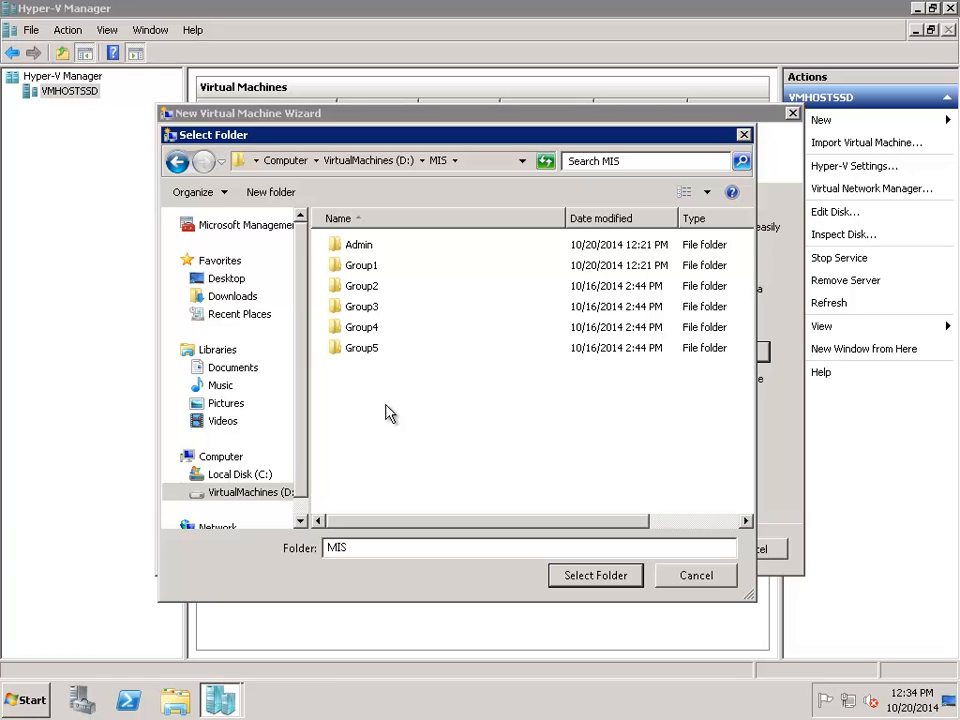
pyautogui.click(375, 248)
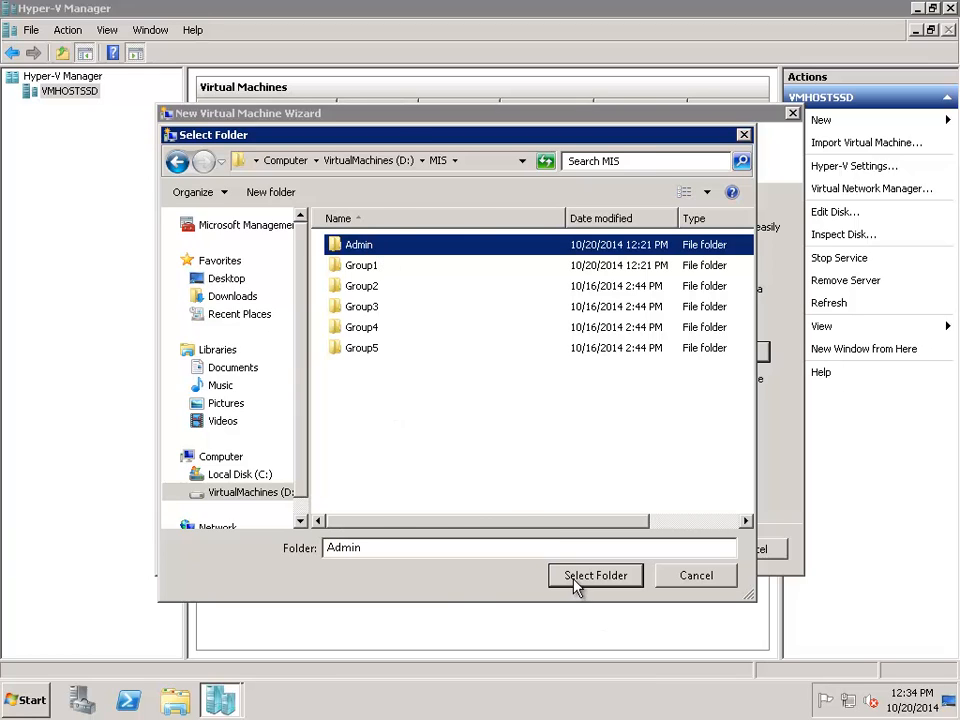
pyautogui.click(576, 578)
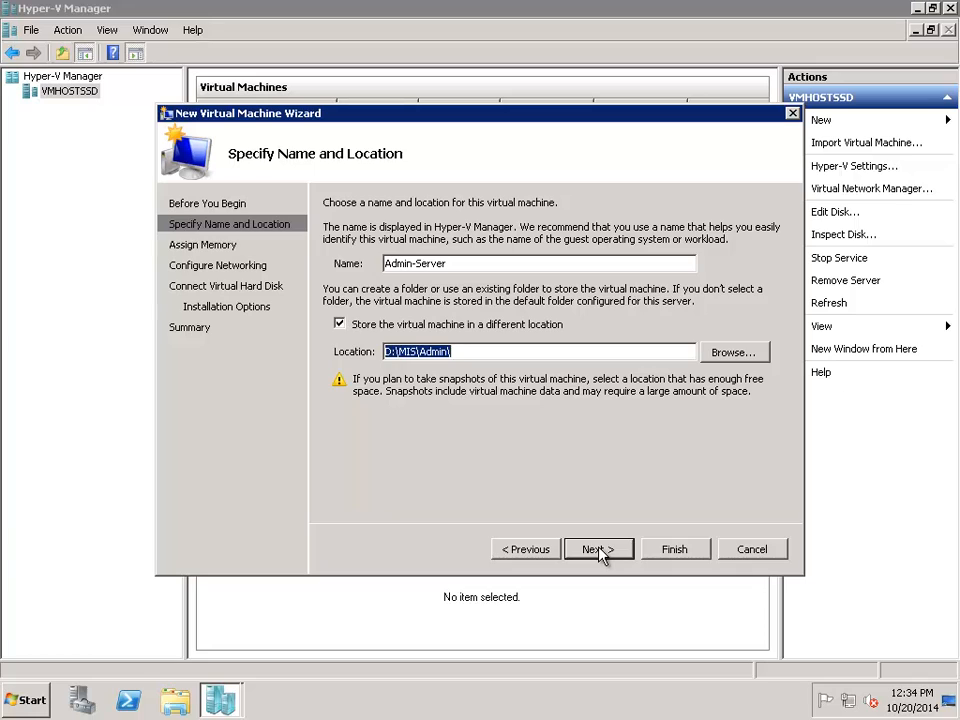
pyautogui.click(597, 550)
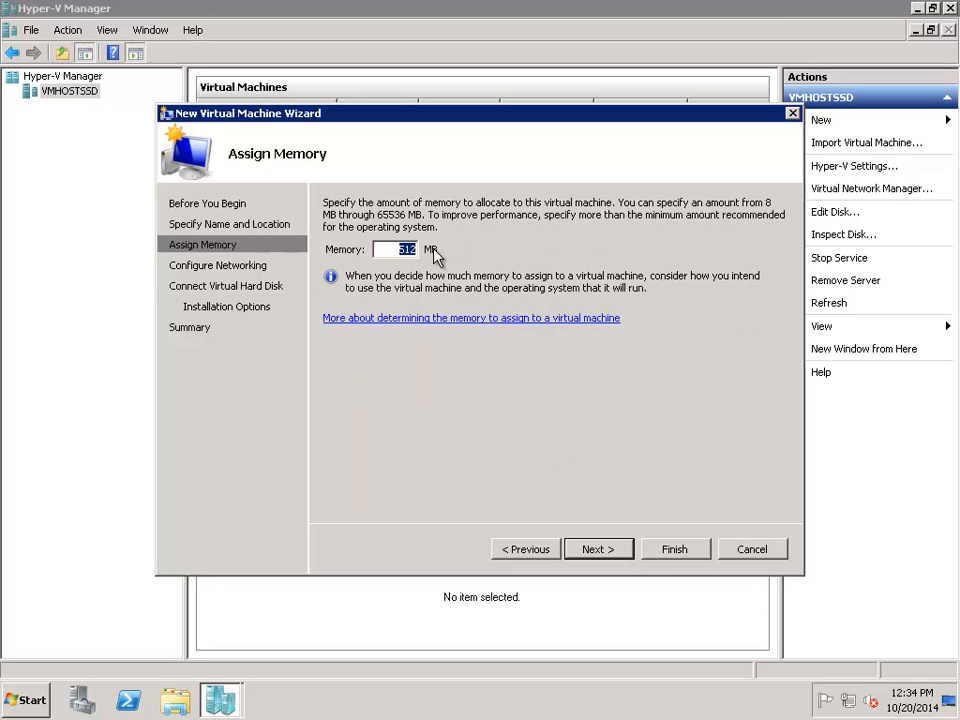
# Assign 2048 MB of memory to the new virtual machine.
pyautogui.click(399, 250)
pyautogui.hotkey('shift', 'End')
pyautogui.write('2048')
pyautogui.click(596, 552)
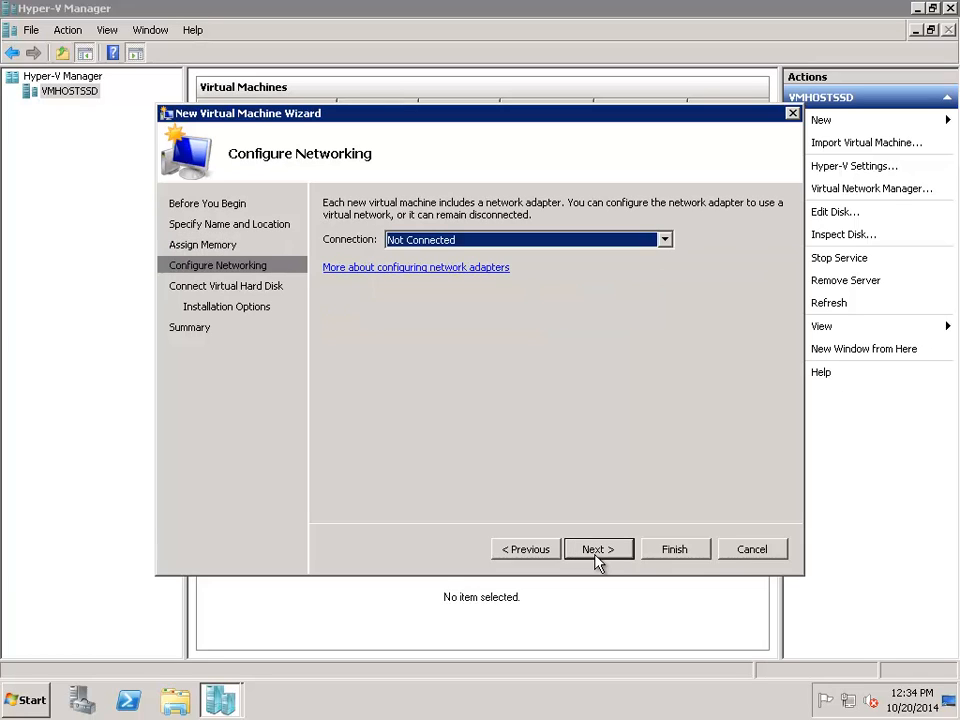
# Connect the new virtual machine's network adapter to Private Network.
pyautogui.click(665, 241)
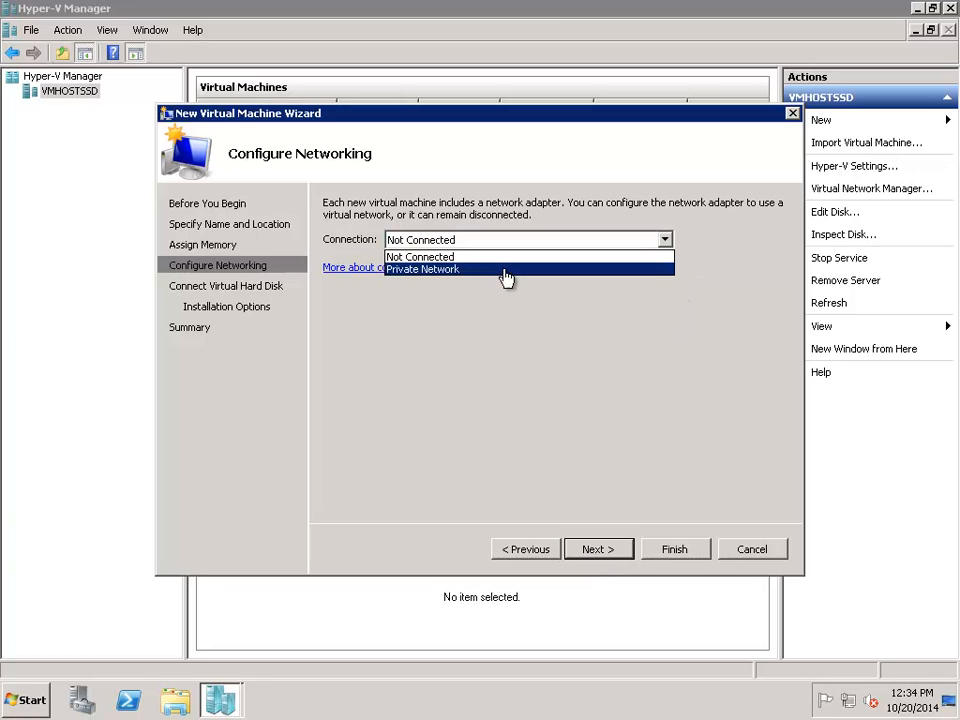
pyautogui.click(505, 270)
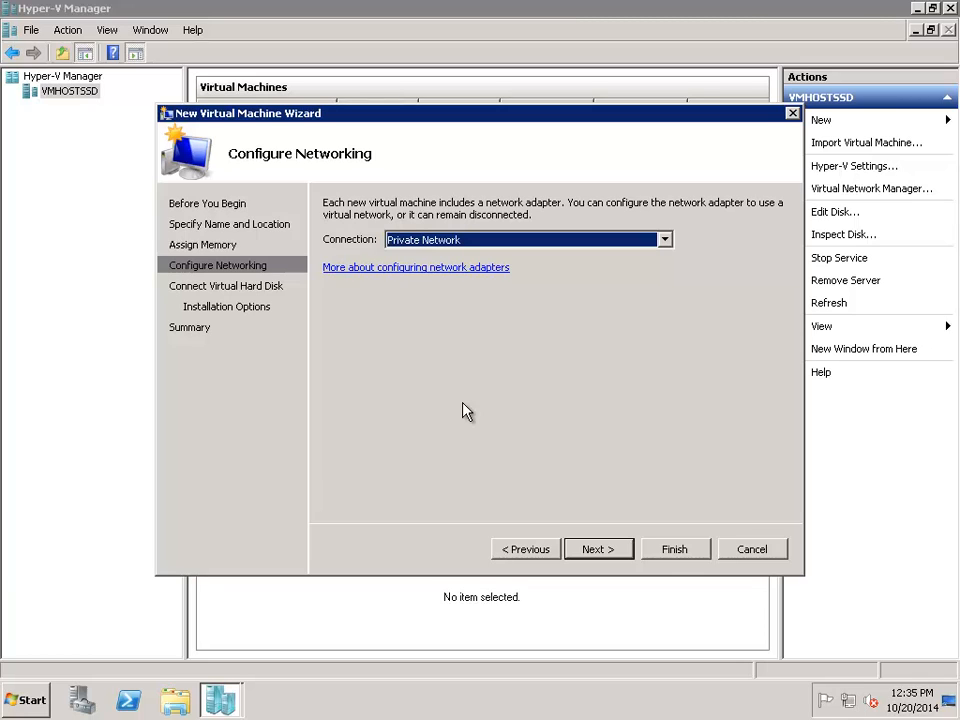
pyautogui.click(611, 549)
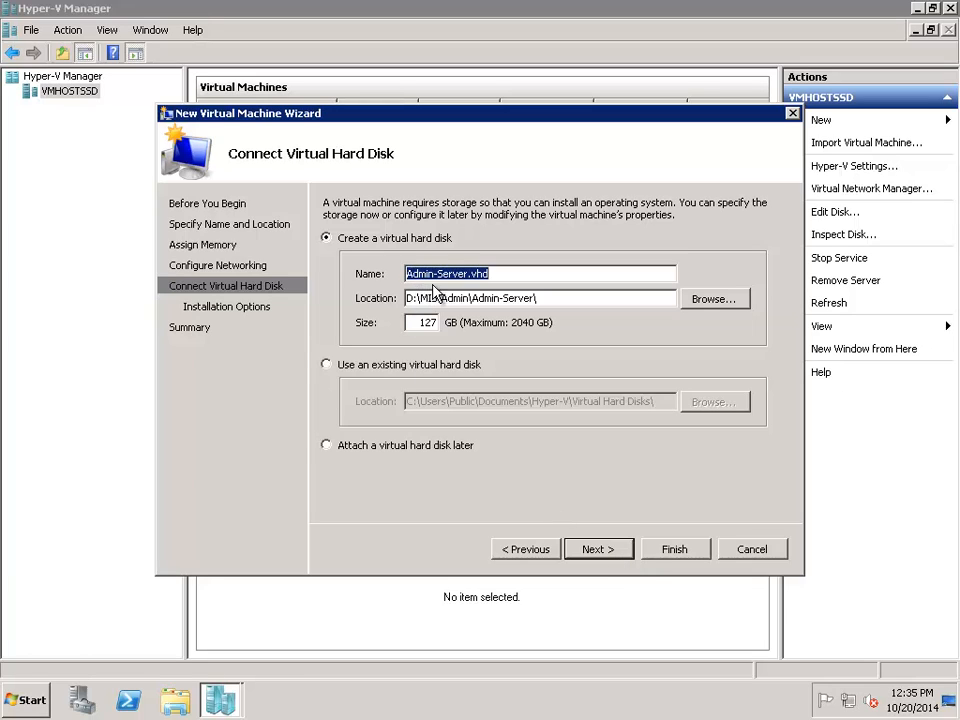
# Accept a new 127 GB virtual hard disk named Admin-Server.vhd with no operating system installed yet, and finish creating the virtual machine.
pyautogui.click(512, 276)
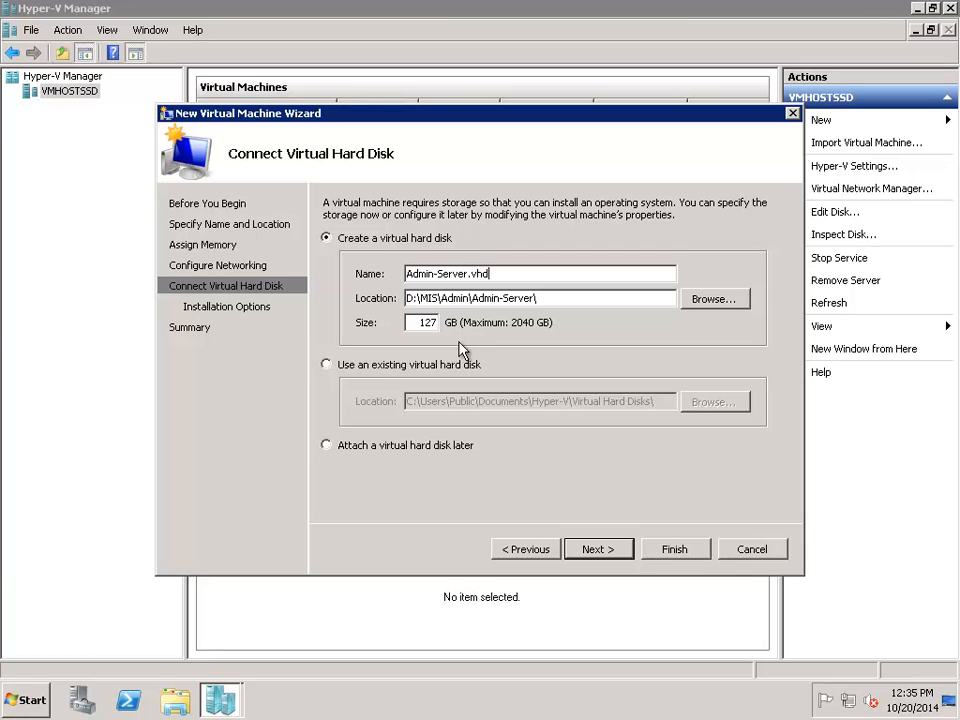
pyautogui.click(605, 550)
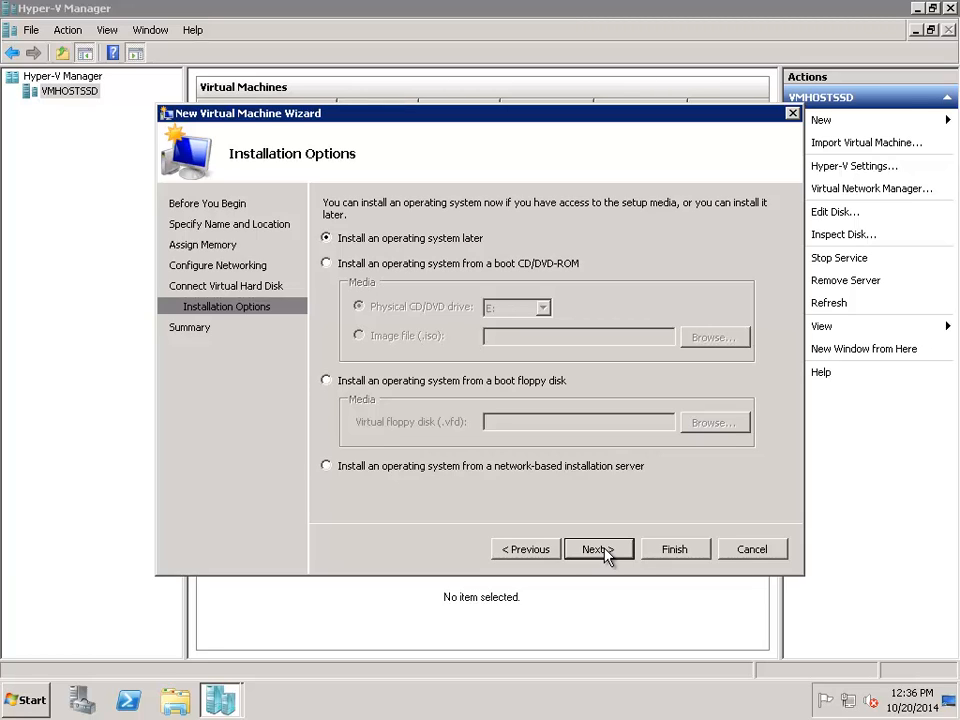
pyautogui.click(606, 552)
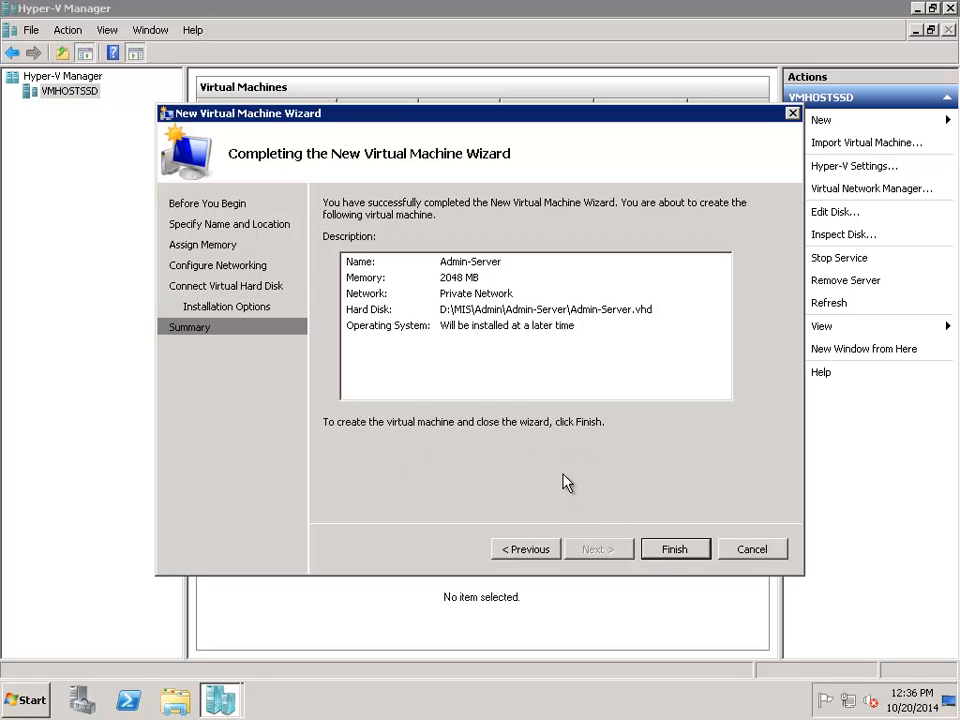
pyautogui.click(670, 552)
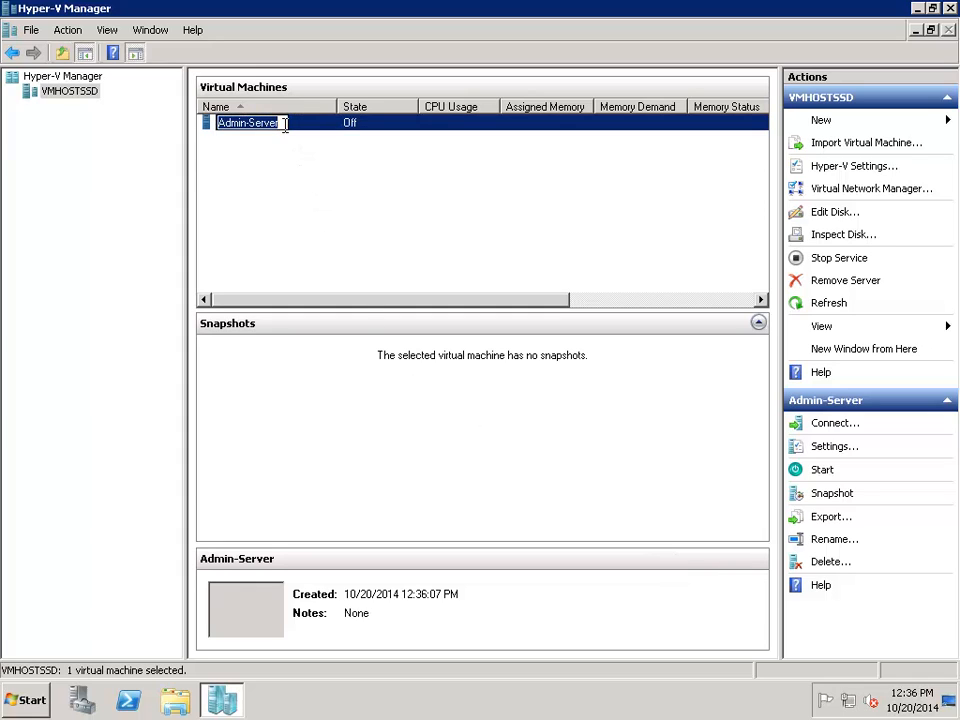
pyautogui.click(364, 146)
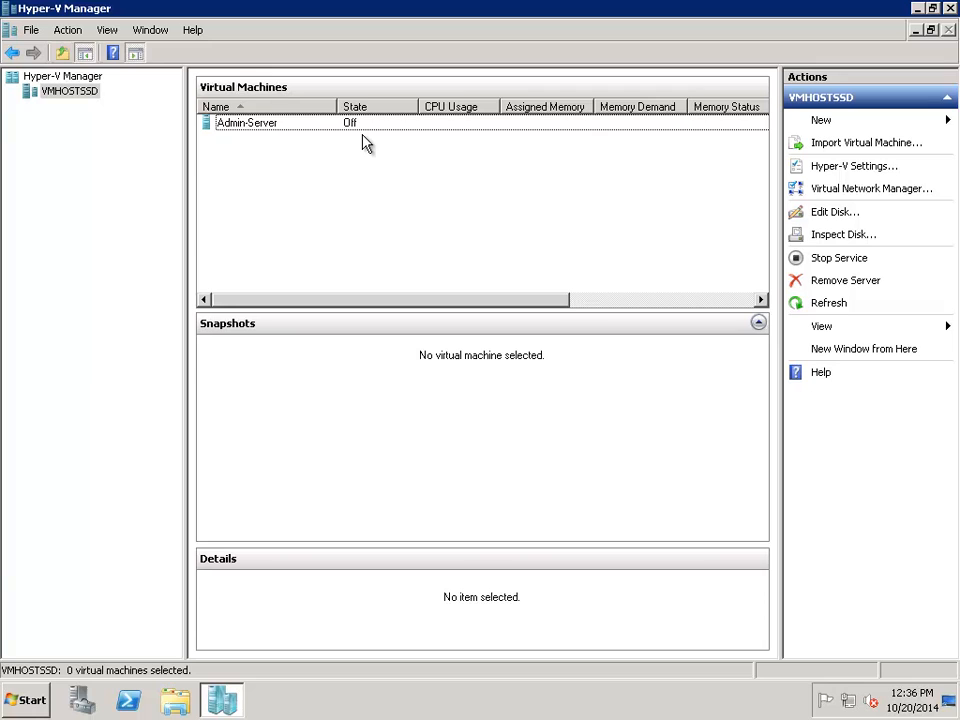
# Examine the files created for the virtual machine in D:\MIS\Admin\Admin-Server using Windows Explorer, and close the folder window.
pyautogui.click(173, 708)
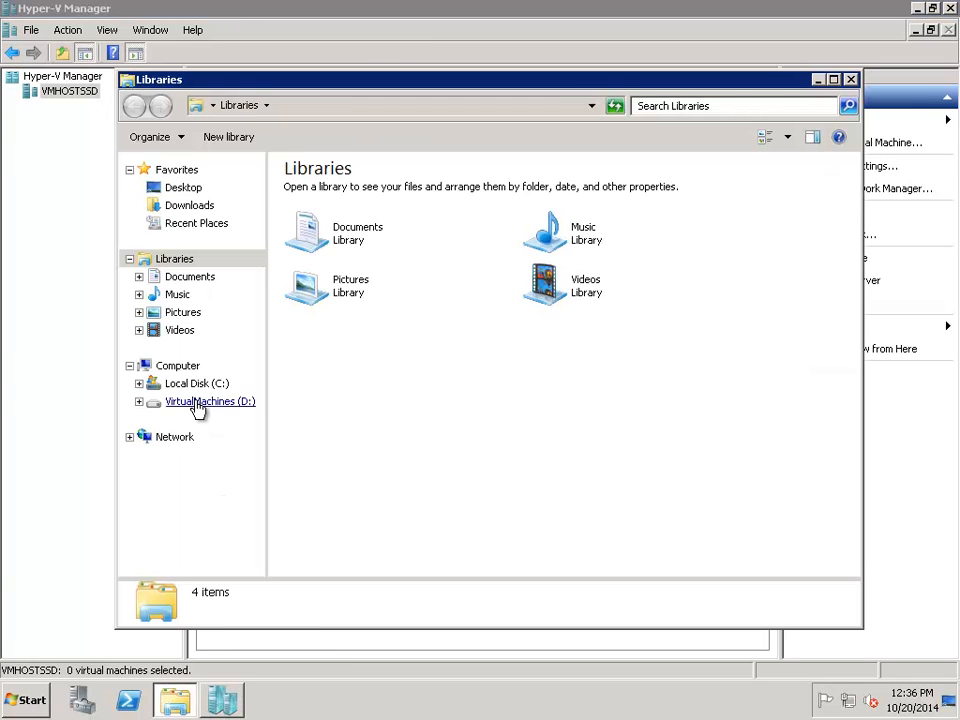
pyautogui.click(198, 404)
pyautogui.click(313, 274)
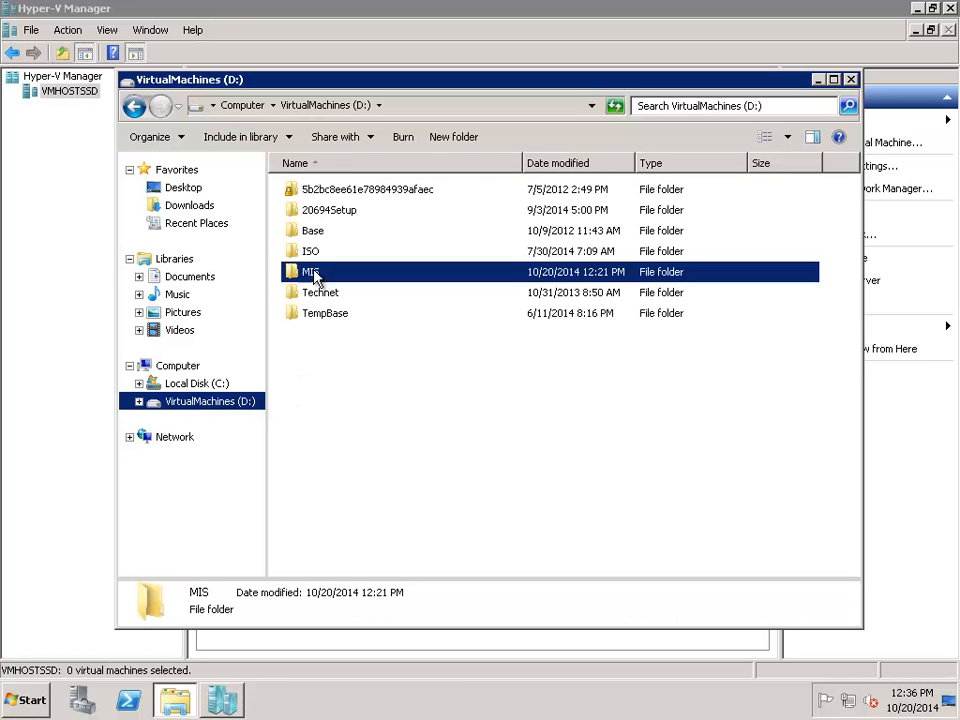
pyautogui.doubleClick(314, 274)
pyautogui.doubleClick(323, 195)
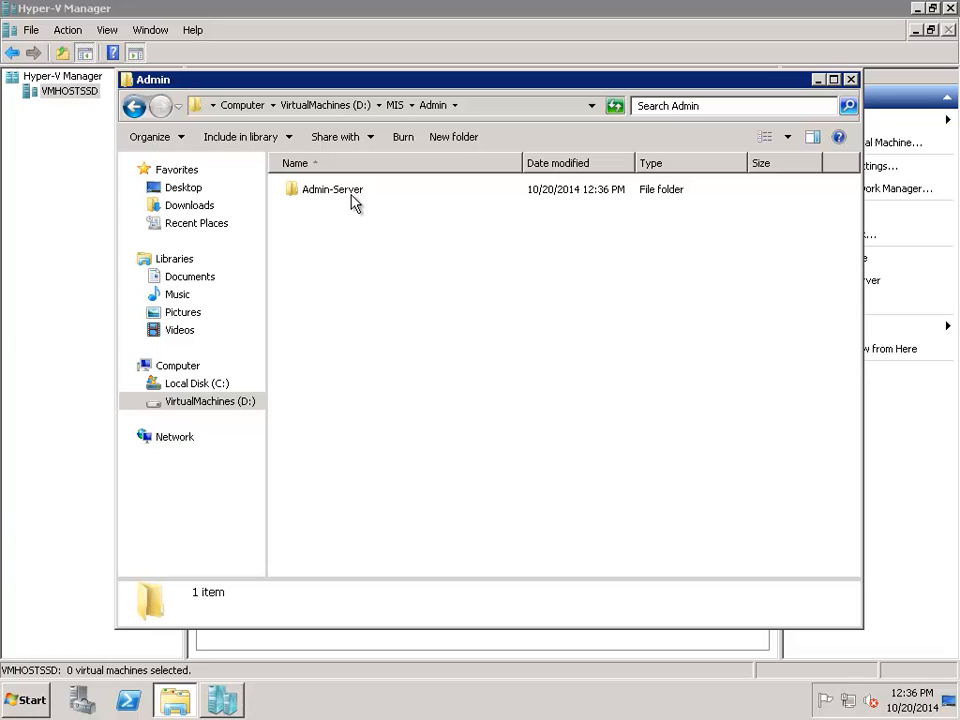
pyautogui.doubleClick(352, 196)
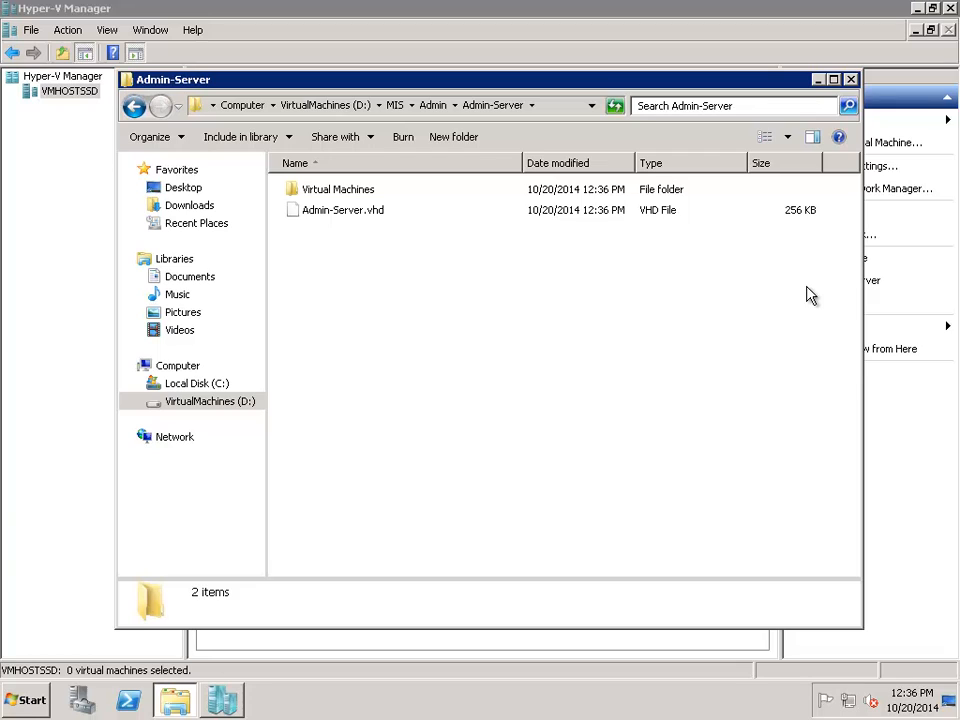
pyautogui.click(850, 79)
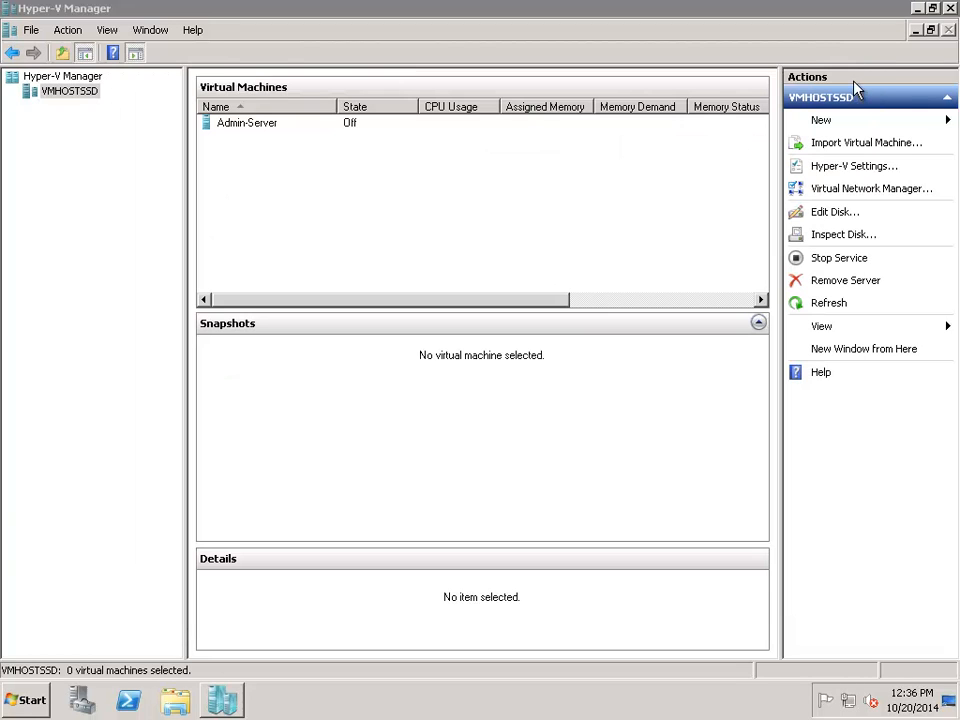
# Set the DVD drive of the Admin-Server virtual machine to use an image file as its media.
pyautogui.click(250, 123)
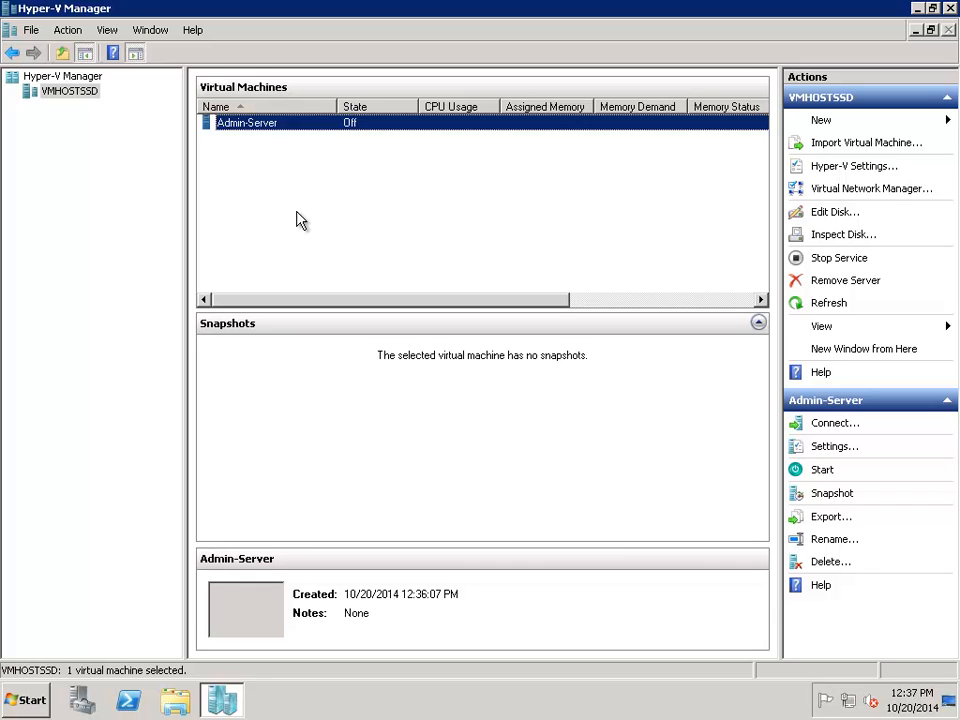
pyautogui.rightClick(301, 126)
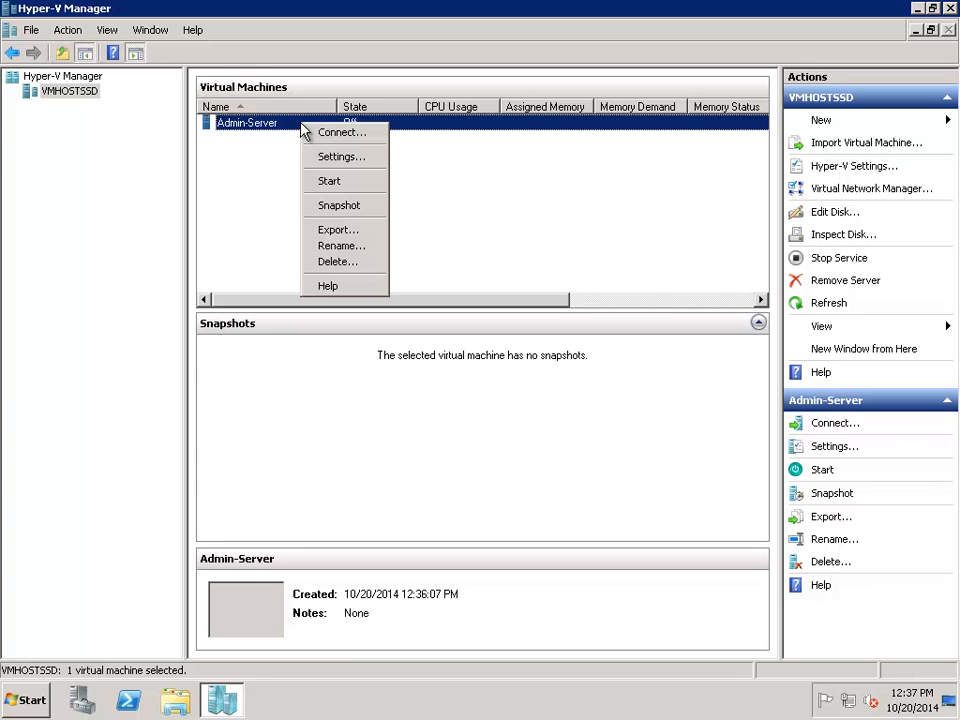
pyautogui.click(342, 157)
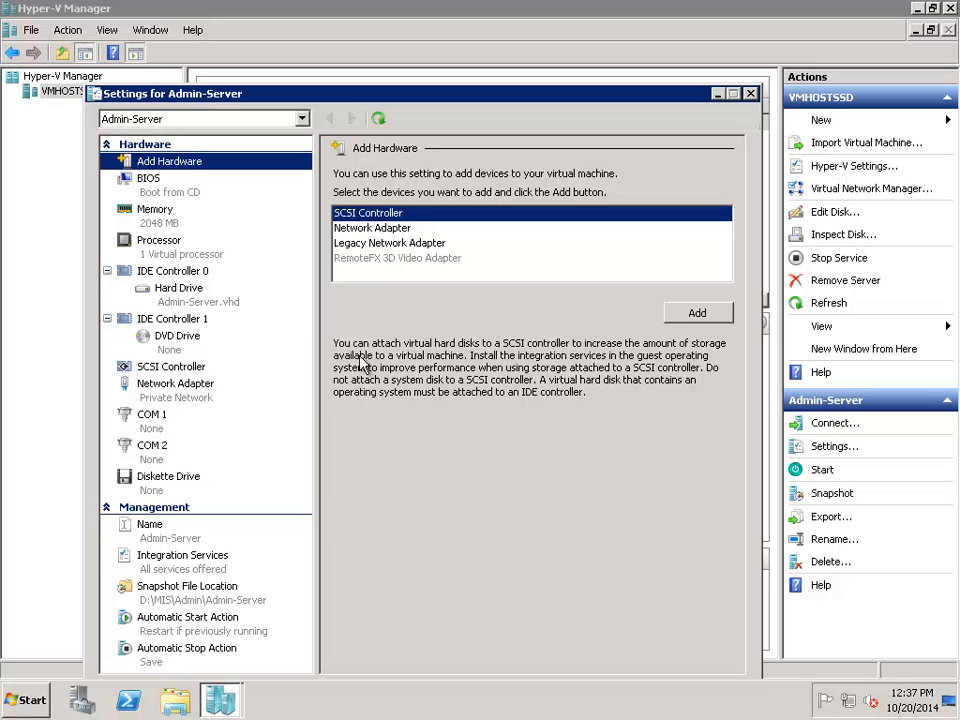
pyautogui.click(170, 352)
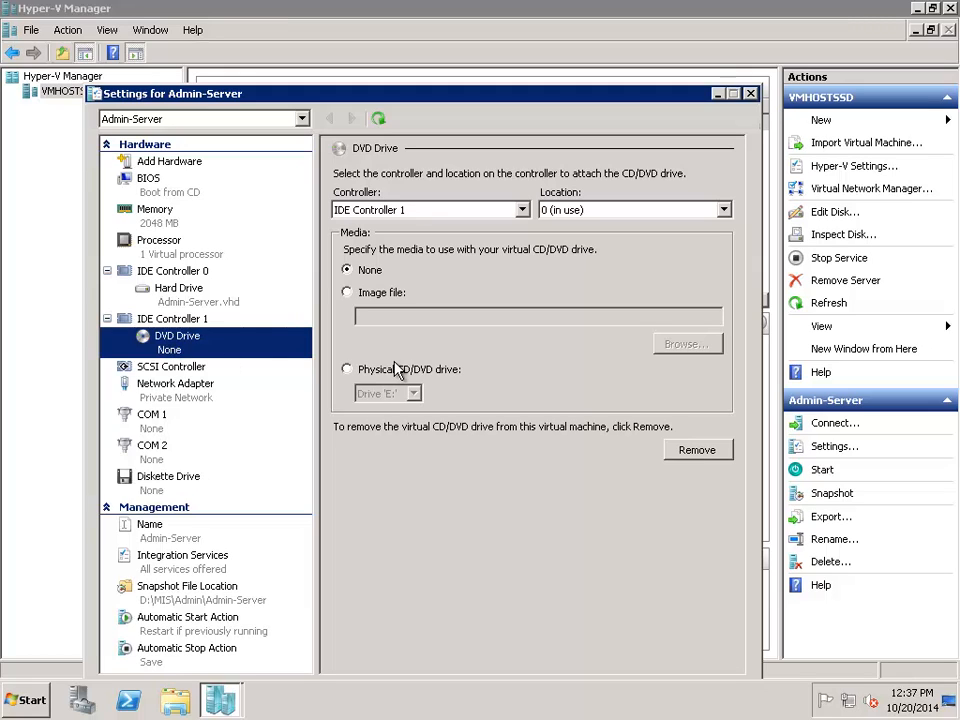
pyautogui.click(362, 295)
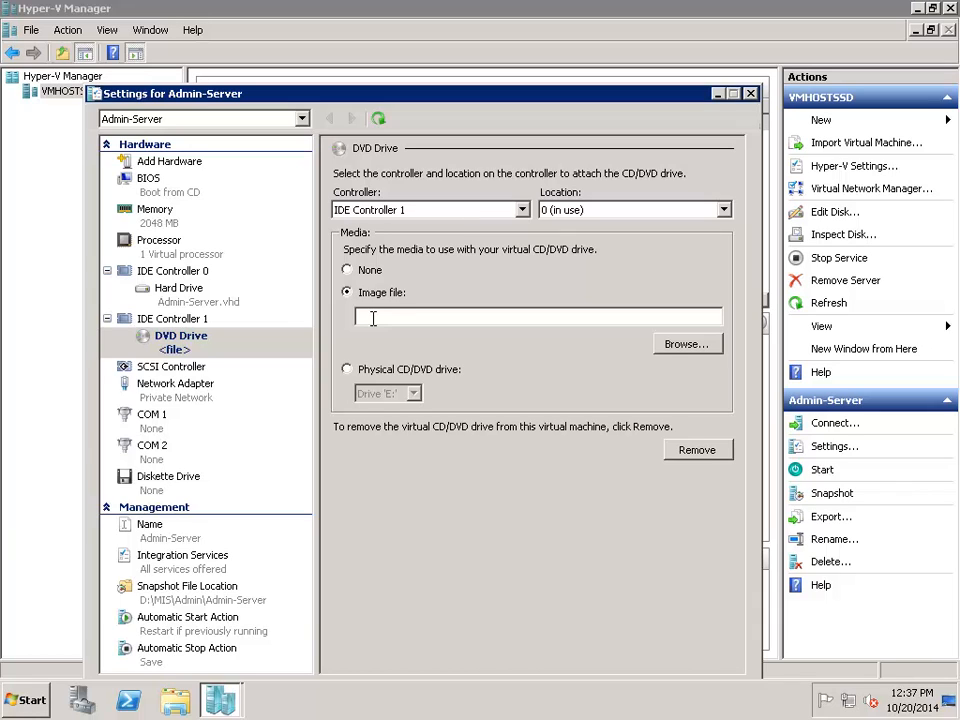
# Load D:\ISO\Windows2008R2.iso into Admin-Server's DVD drive and save the virtual machine's settings.
pyautogui.click(686, 344)
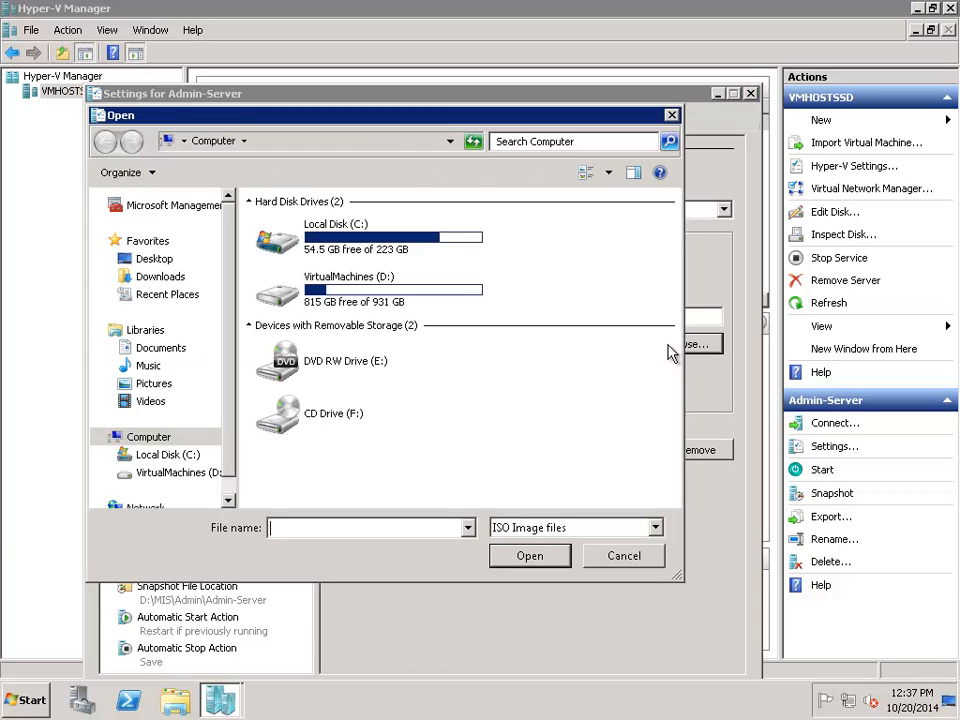
pyautogui.doubleClick(338, 295)
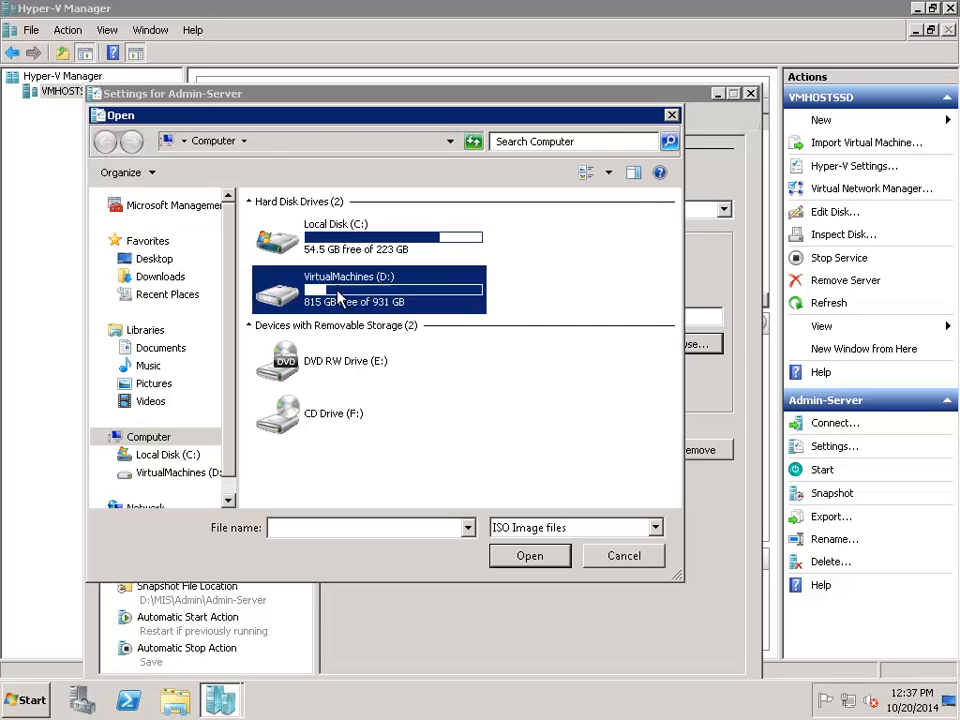
pyautogui.doubleClick(283, 290)
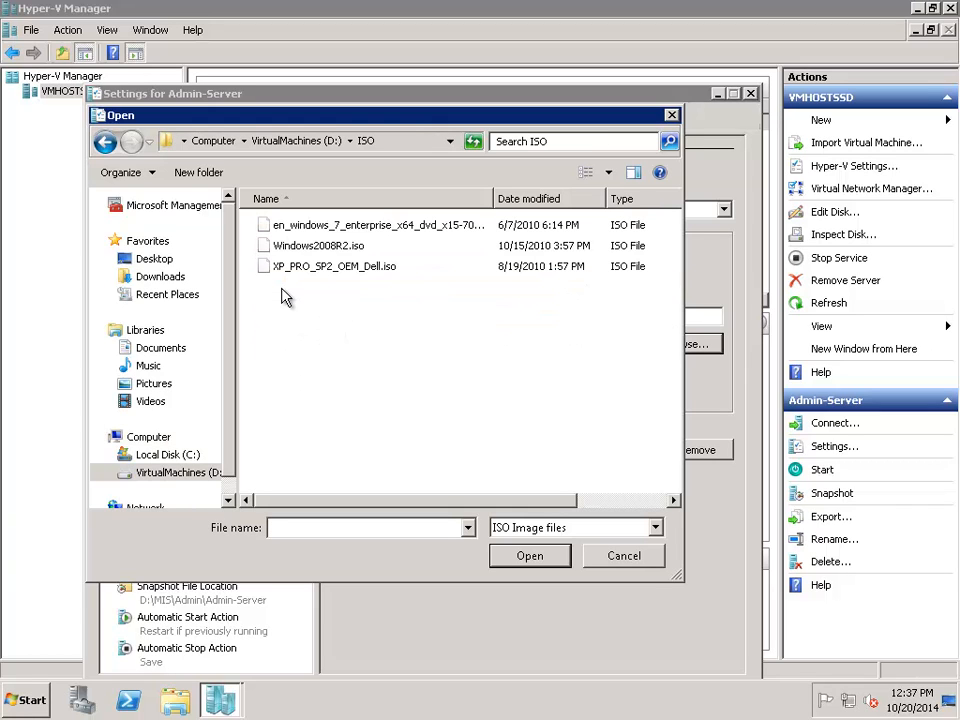
pyautogui.click(356, 248)
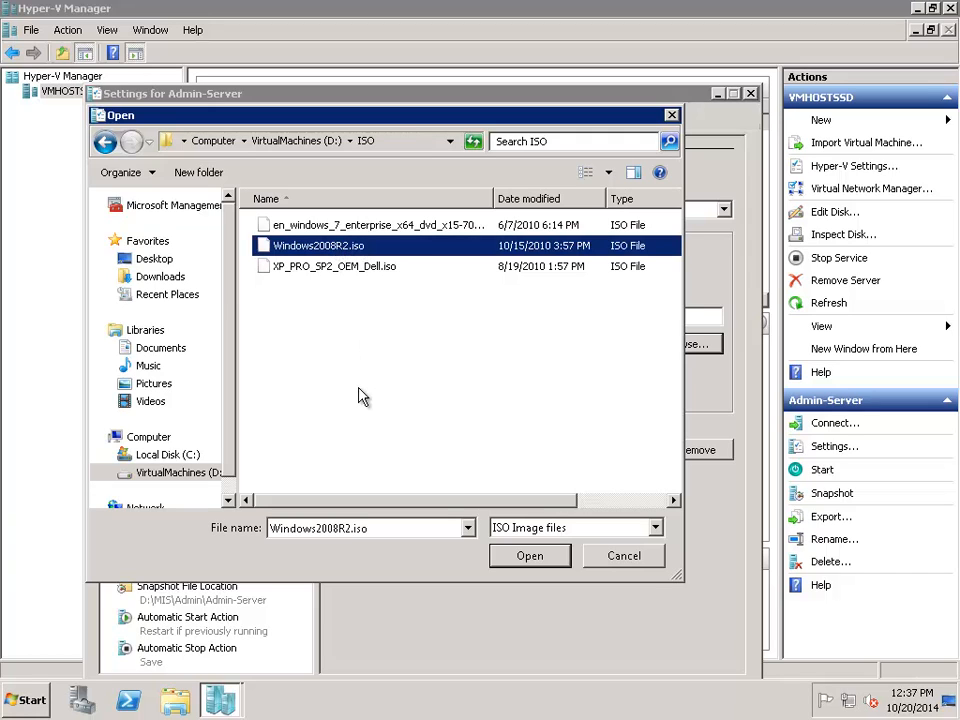
pyautogui.click(530, 557)
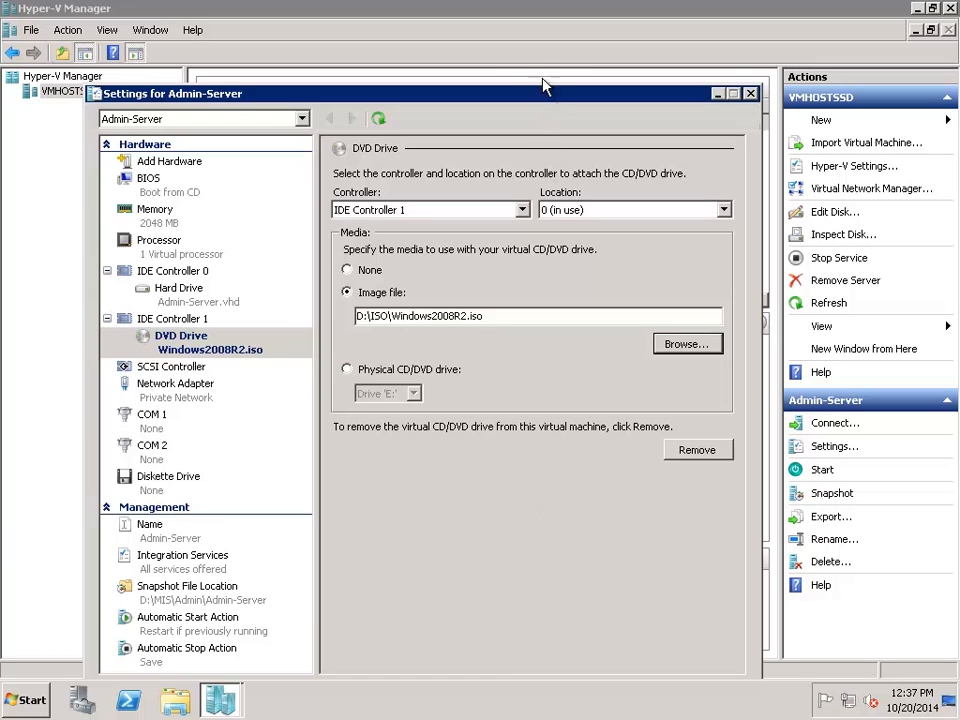
pyautogui.moveTo(545, 88); pyautogui.dragTo(547, 40)
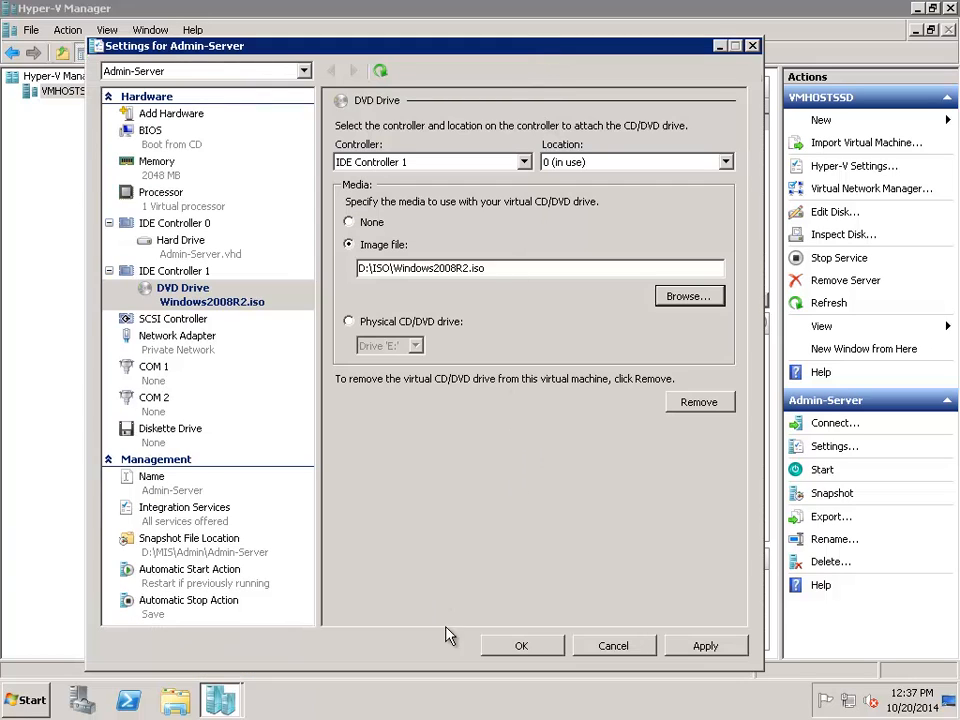
pyautogui.click(519, 648)
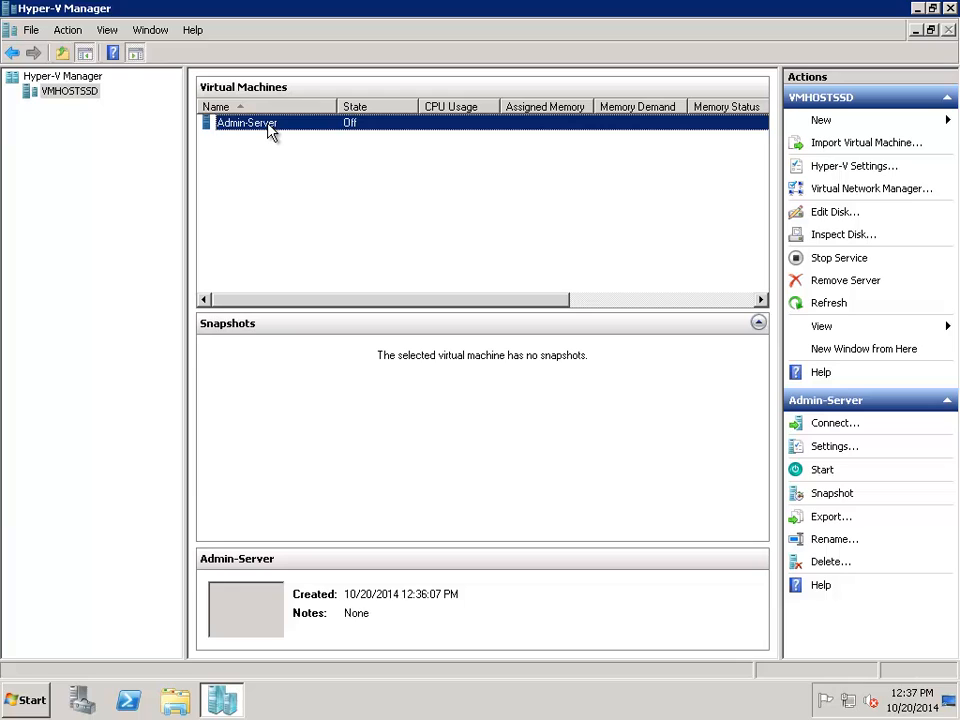
# Connect to the Admin-Server virtual machine and start it from the mounted installation image, leaving its connection window minimized.
pyautogui.rightClick(270, 132)
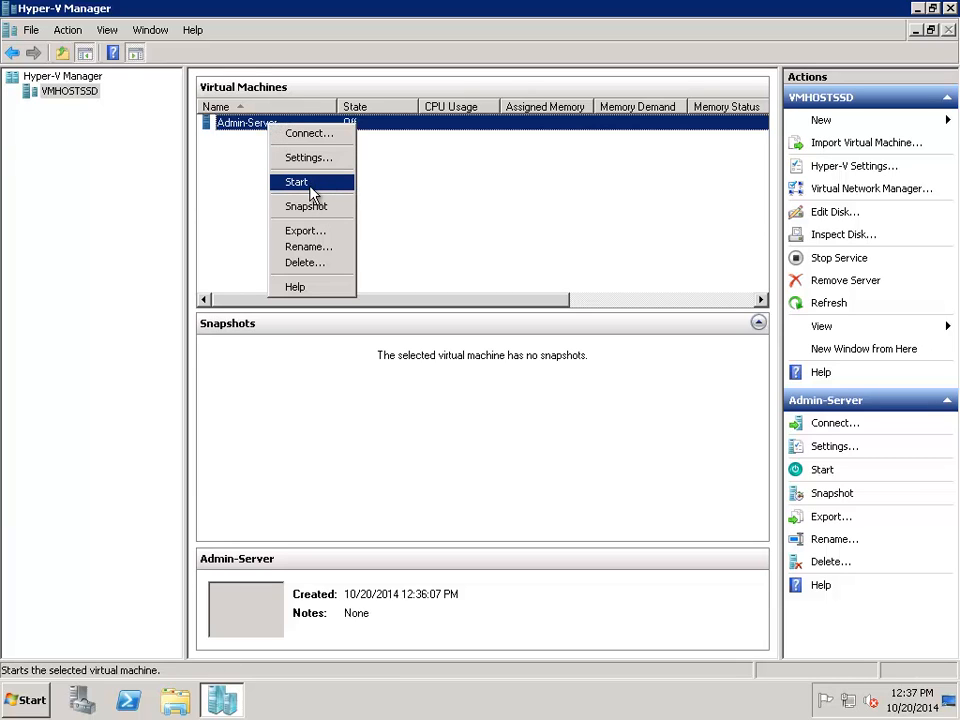
pyautogui.click(315, 134)
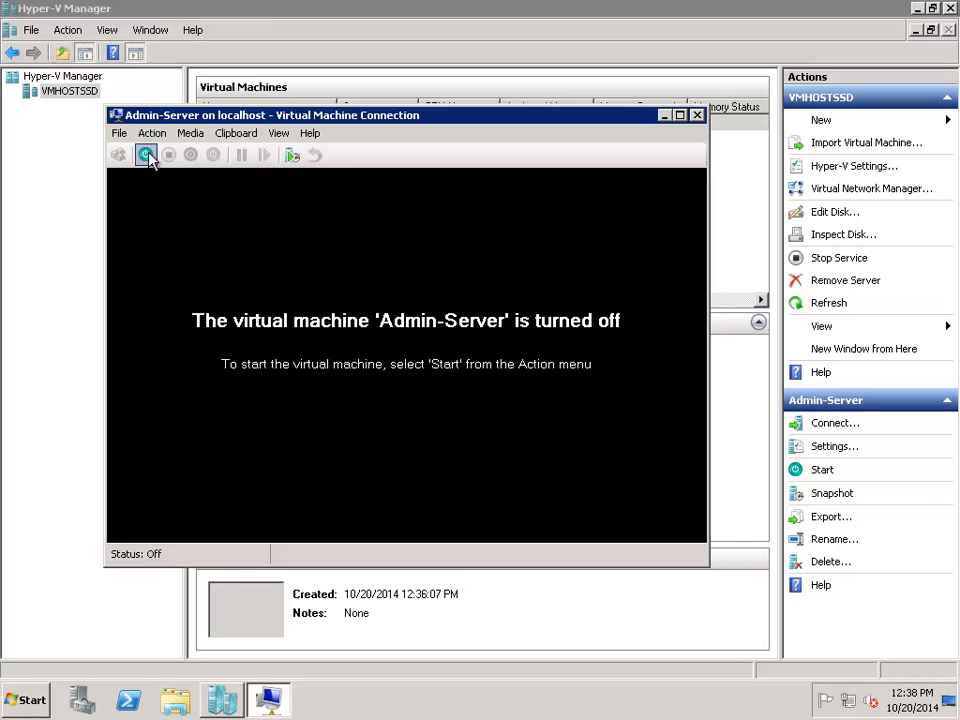
pyautogui.click(191, 133)
pyautogui.moveTo(209, 163)
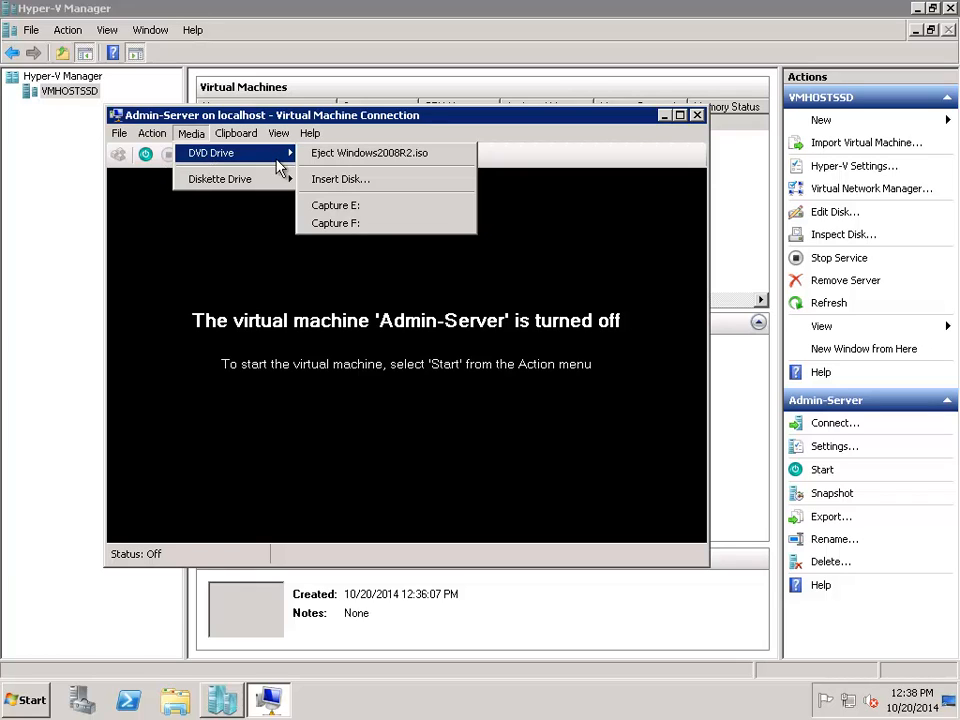
pyautogui.moveTo(158, 136)
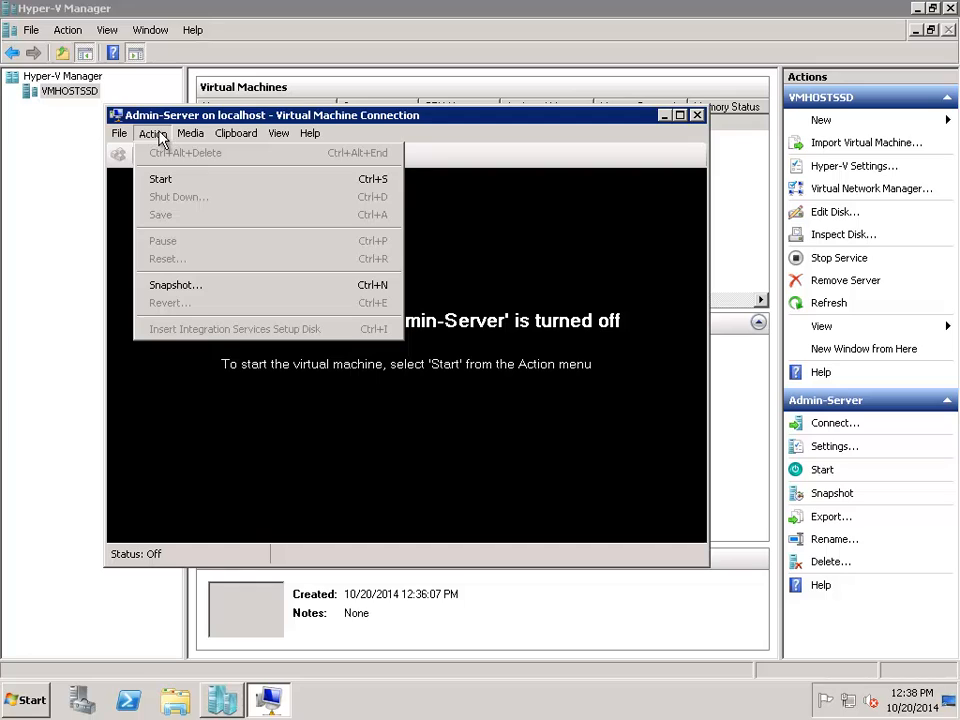
pyautogui.click(156, 135)
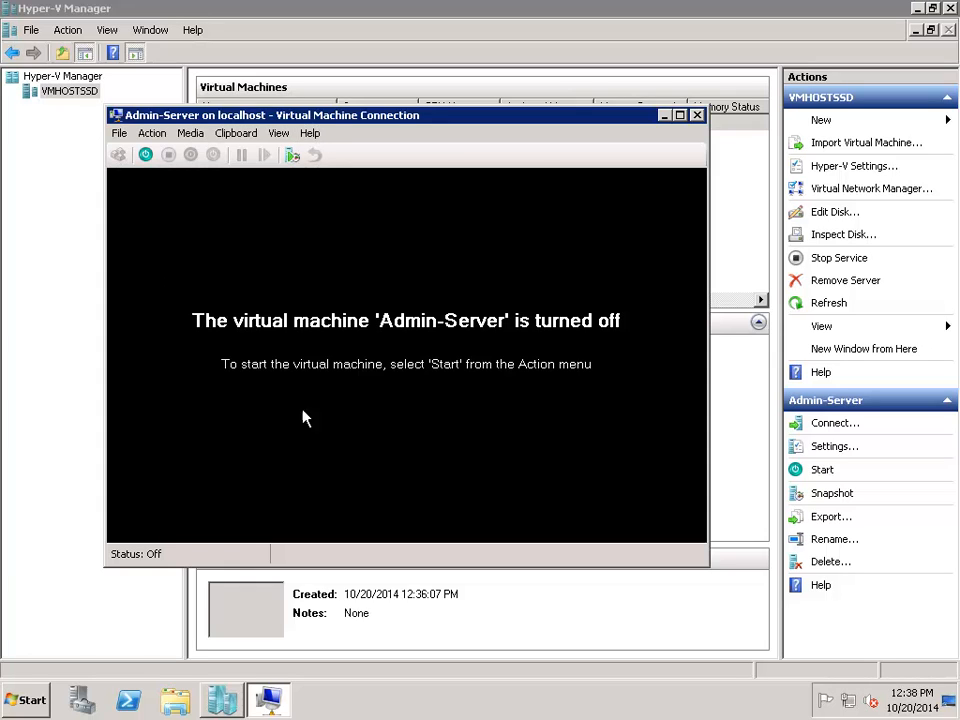
pyautogui.click(145, 156)
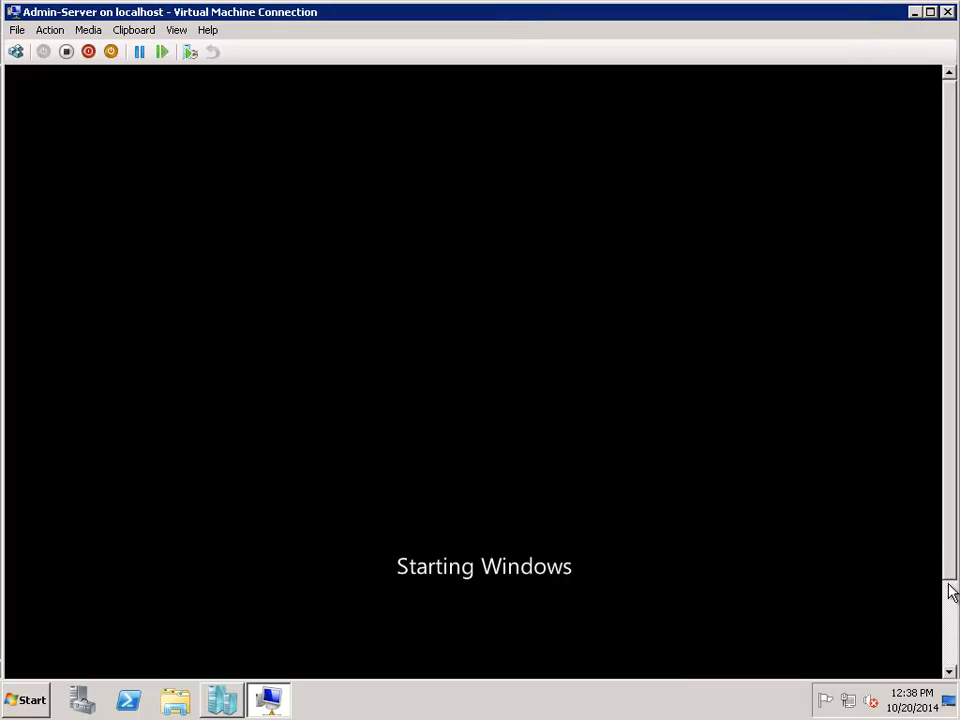
pyautogui.moveTo(949, 589); pyautogui.dragTo(953, 634)
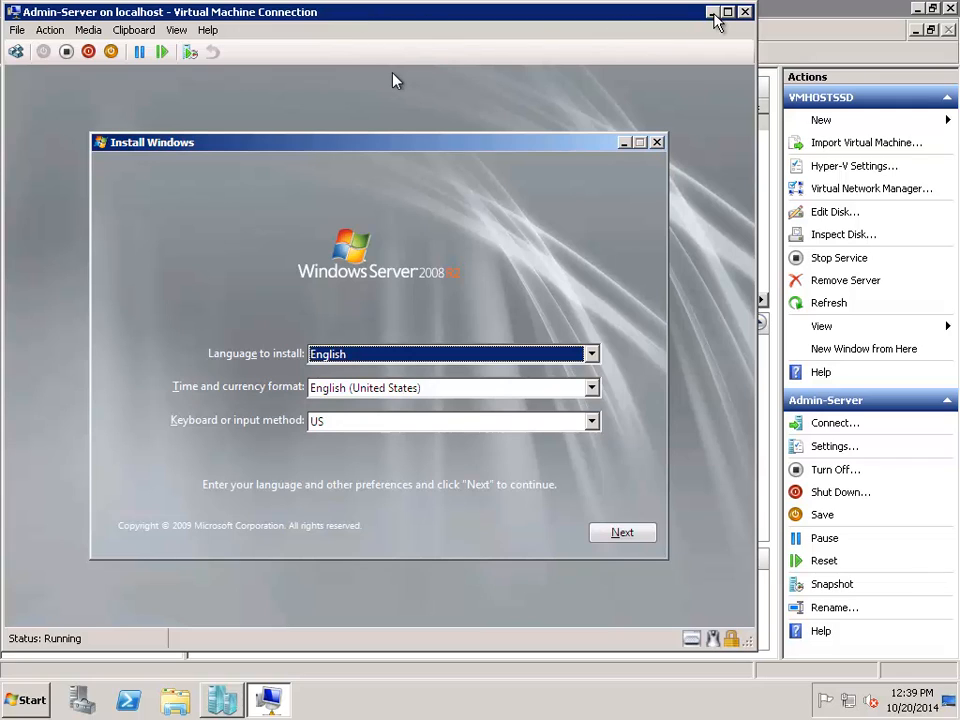
pyautogui.click(713, 13)
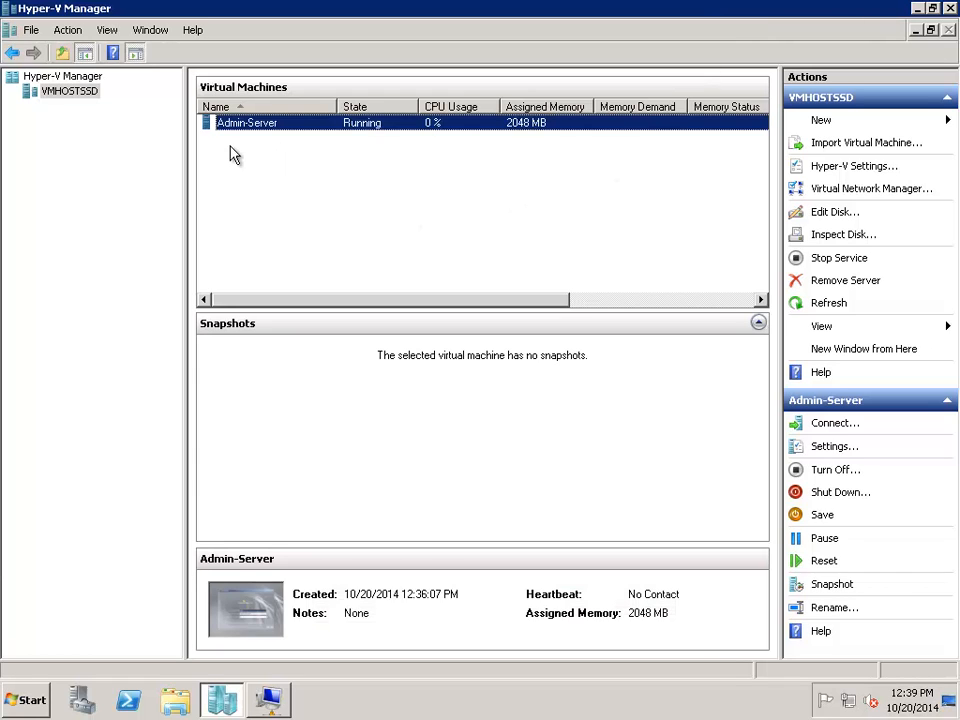
# Begin a new virtual machine on VMHOSTSSD named Admin-Client1, stored in the different location D:\MIS\Admin\.
pyautogui.click(232, 155)
pyautogui.rightClick(232, 155)
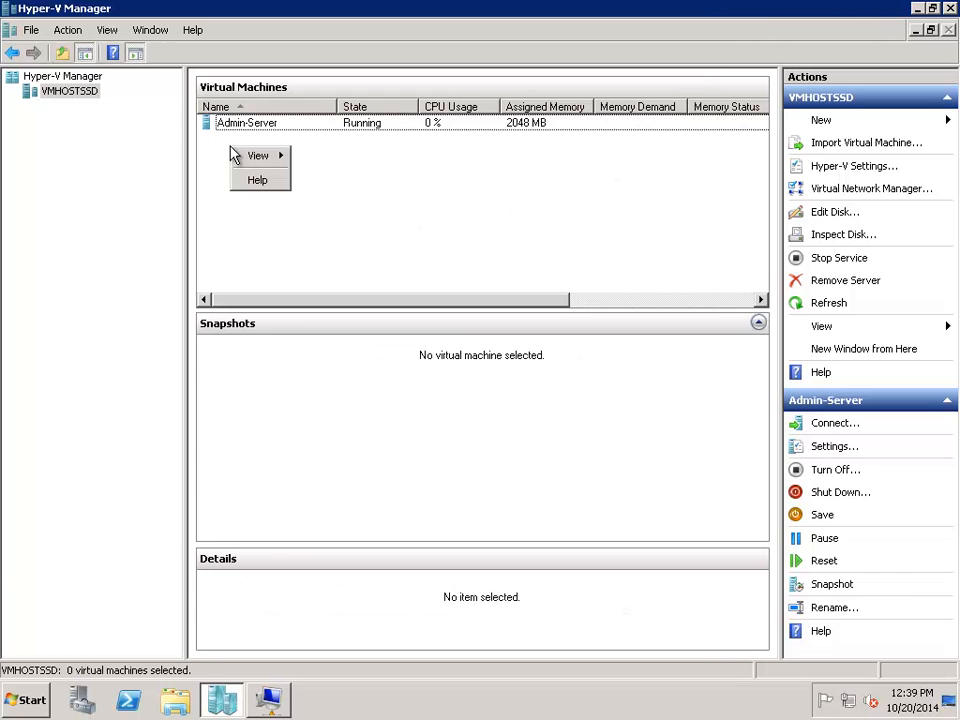
pyautogui.rightClick(70, 95)
pyautogui.moveTo(90, 96)
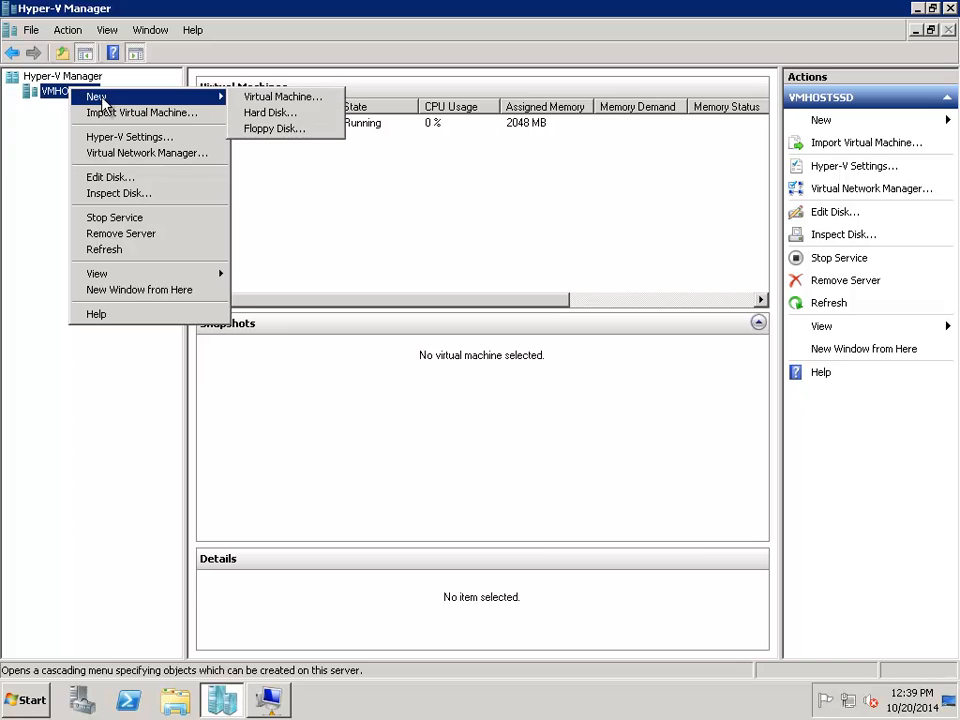
pyautogui.click(276, 98)
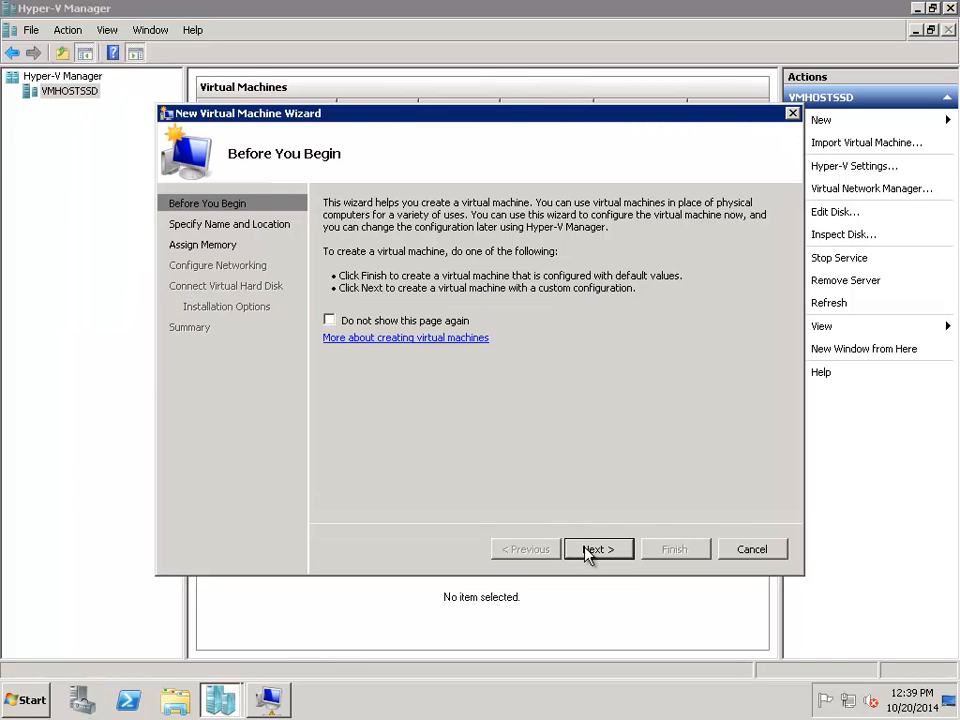
pyautogui.click(596, 550)
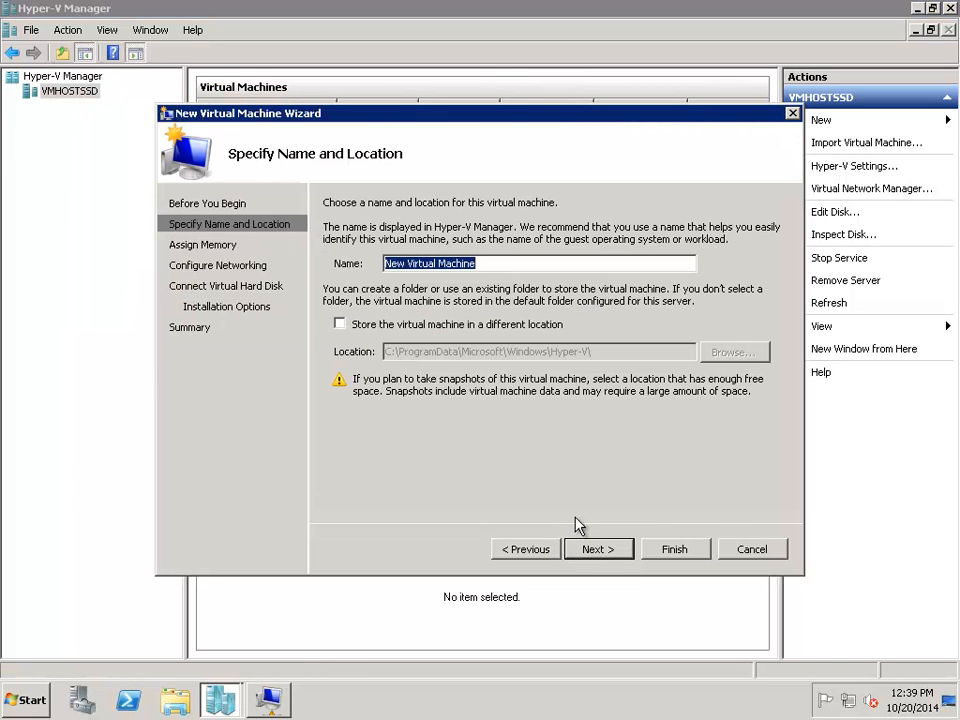
pyautogui.write('Admin-Cl')
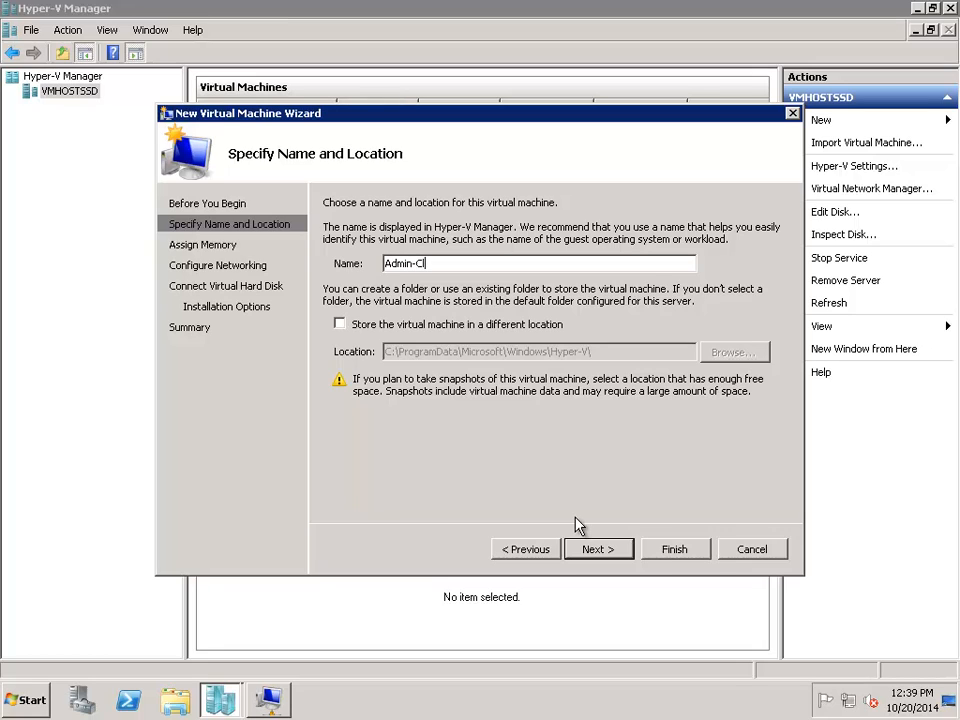
pyautogui.write('ient1')
pyautogui.click(339, 324)
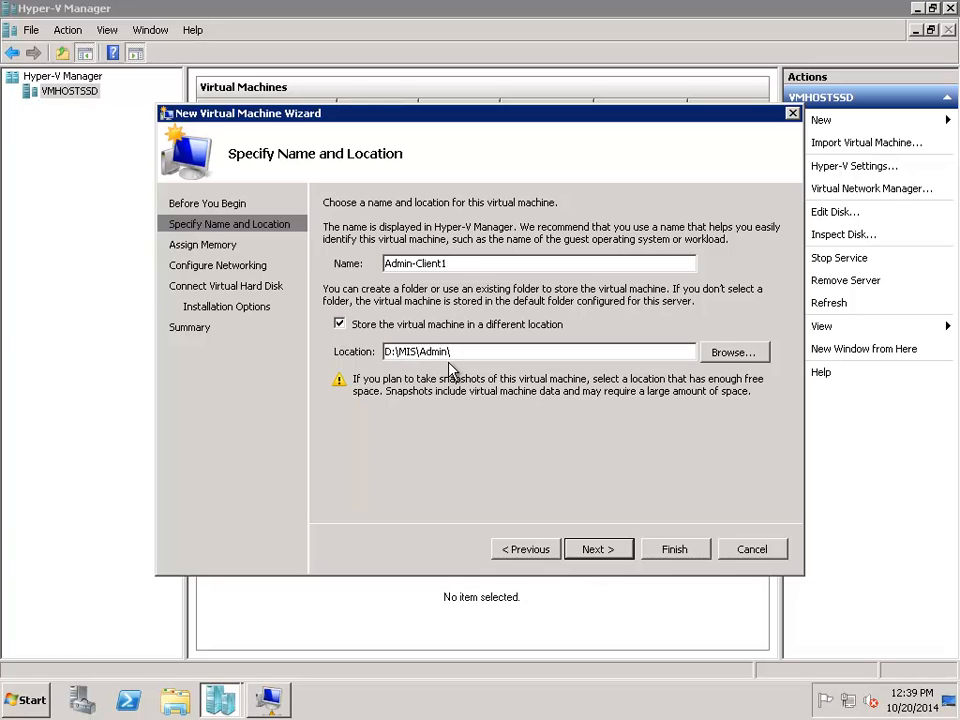
pyautogui.click(612, 552)
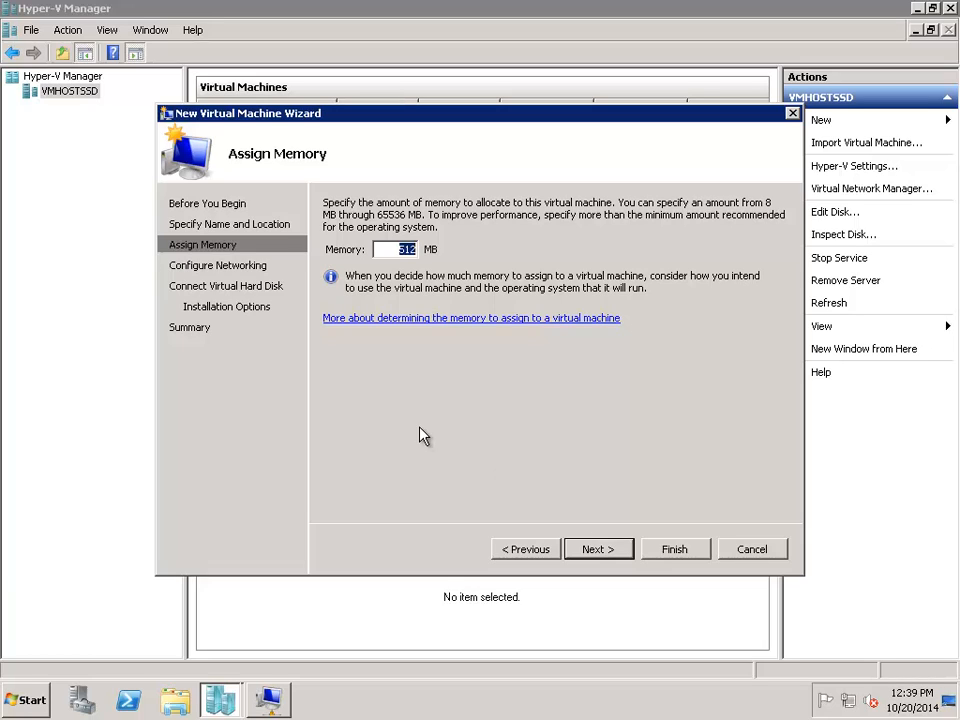
# Assign 1024 MB of memory to Admin-Client1 and connect its network adapter to Private Network.
pyautogui.write('1024')
pyautogui.click(583, 558)
pyautogui.click(643, 235)
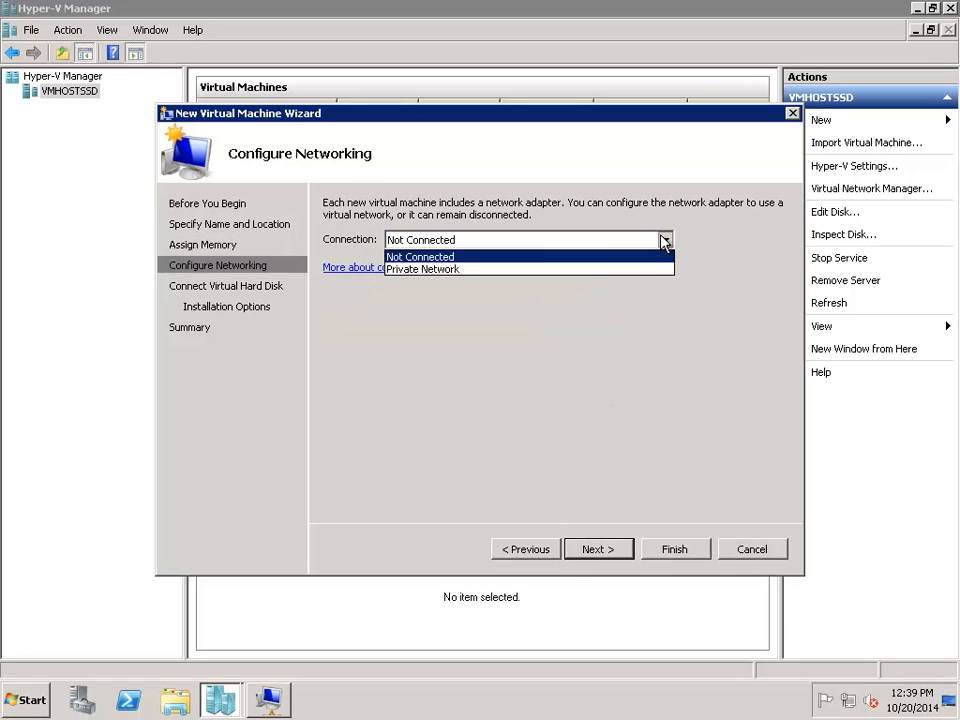
pyautogui.click(471, 272)
pyautogui.click(590, 556)
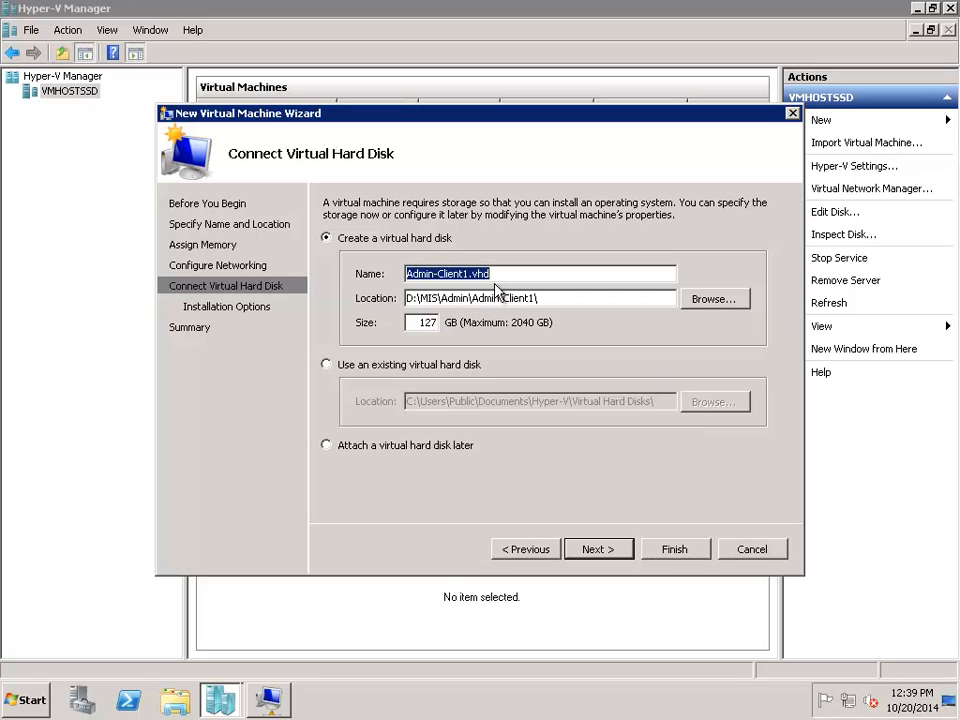
# Accept a new 127 GB virtual hard disk named Admin-Client1.vhd without installing an operating system, and finish creating the virtual machine.
pyautogui.click(595, 553)
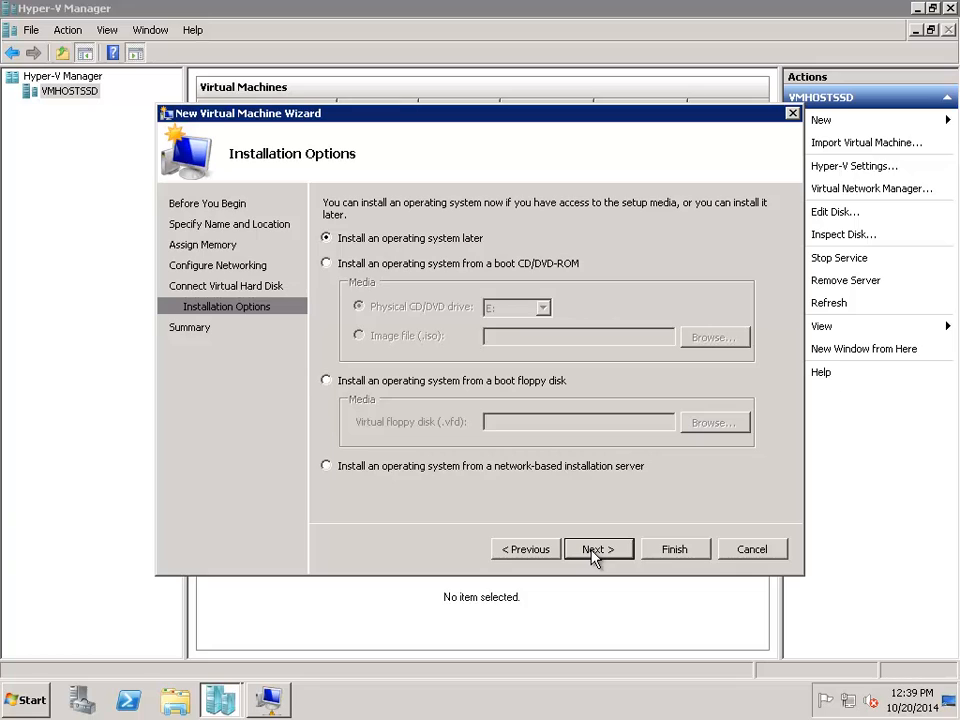
pyautogui.click(593, 553)
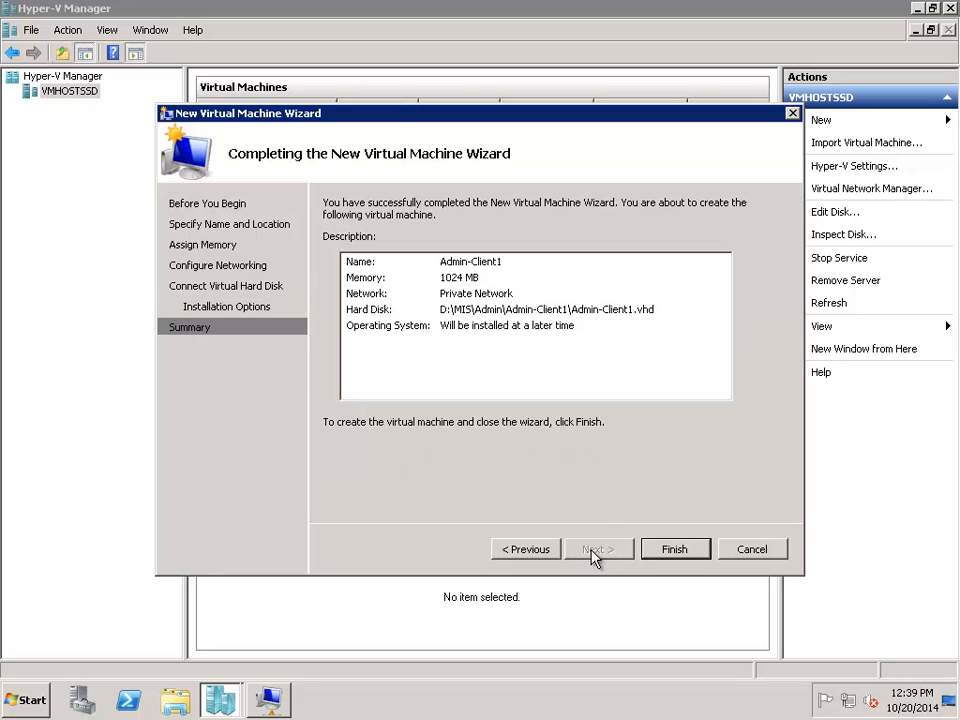
pyautogui.click(656, 551)
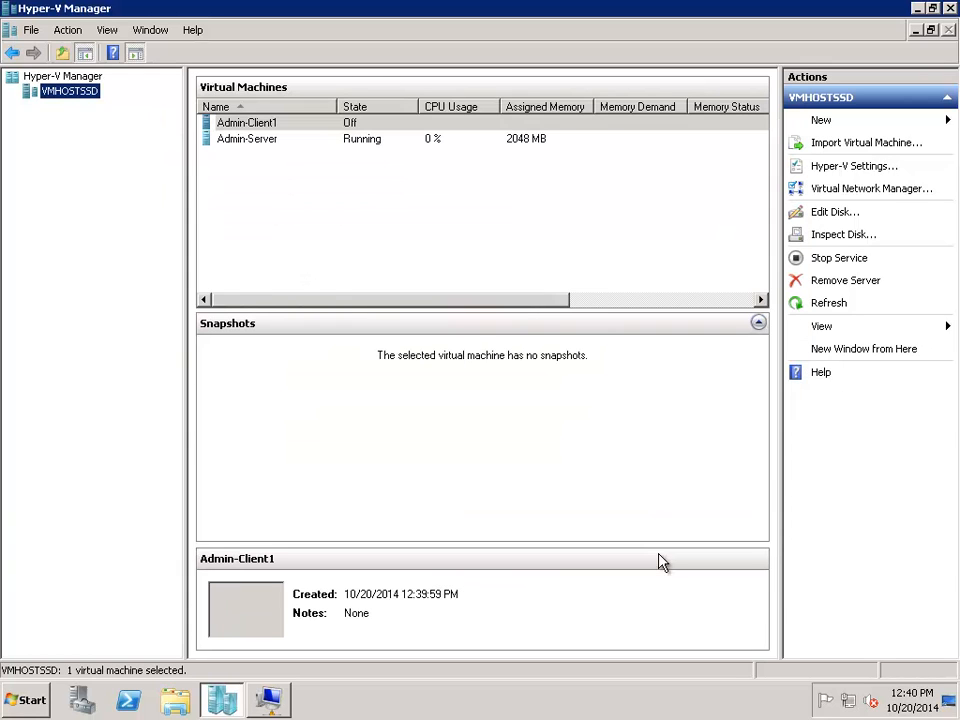
# Attach the image file D:\ISO\en_windows_7_enterprise_x64_dvd_x15-70749.iso to Admin-Client1's DVD drive and save the virtual machine's settings.
pyautogui.rightClick(250, 126)
pyautogui.click(287, 158)
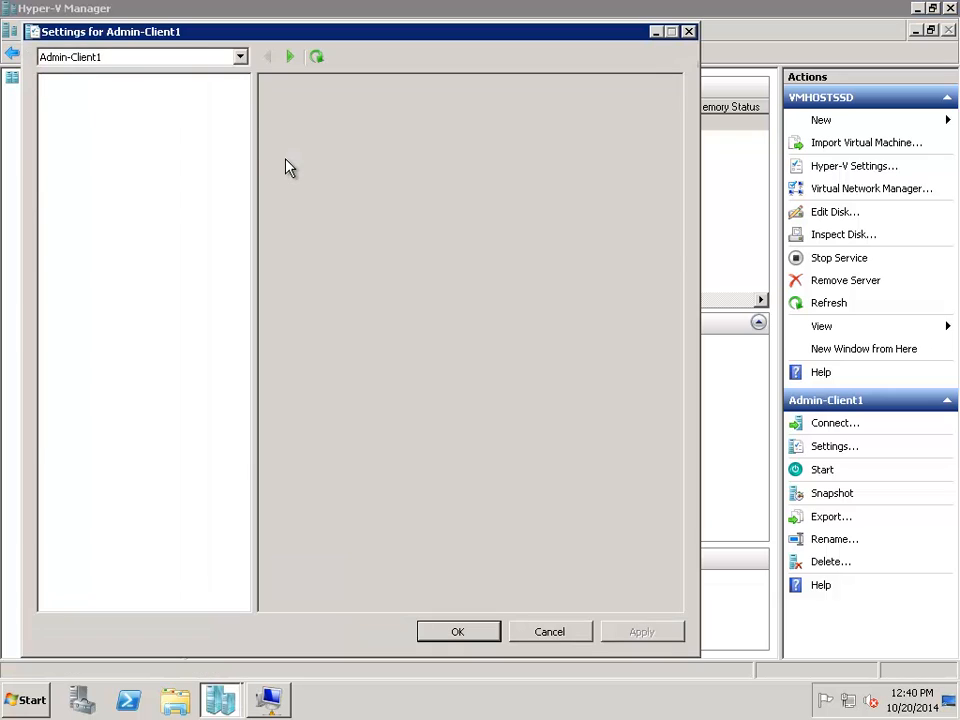
pyautogui.click(142, 289)
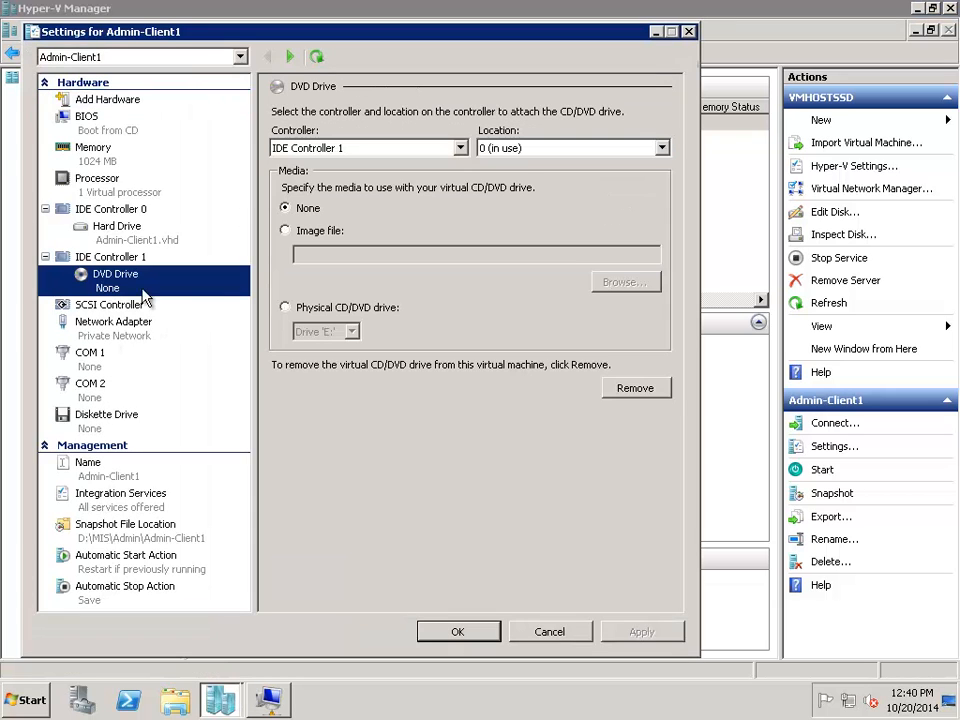
pyautogui.click(316, 238)
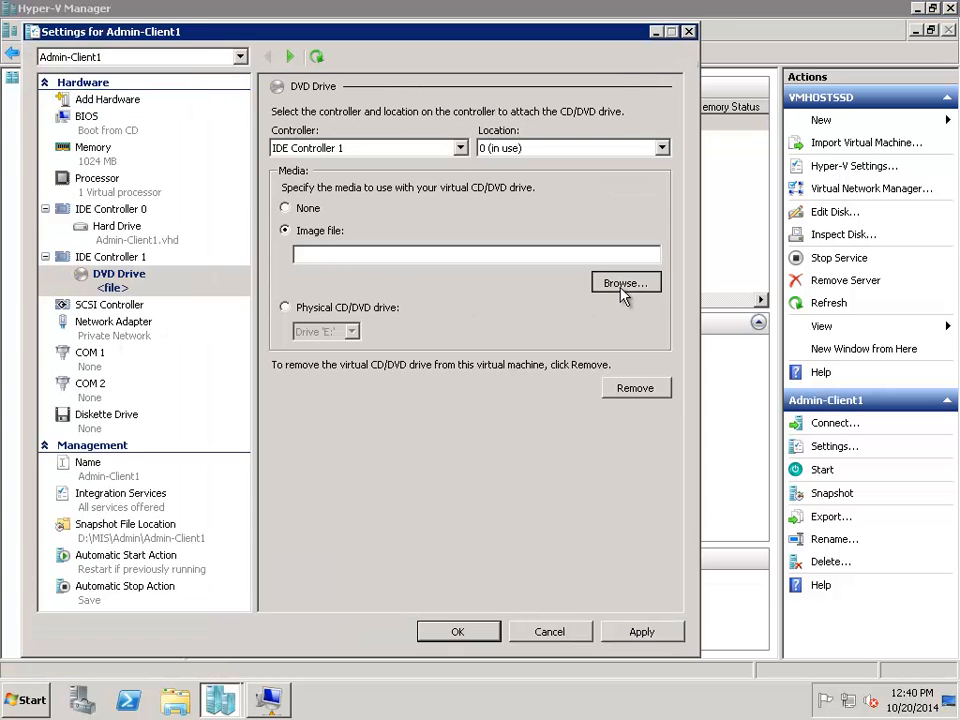
pyautogui.click(617, 287)
pyautogui.doubleClick(303, 245)
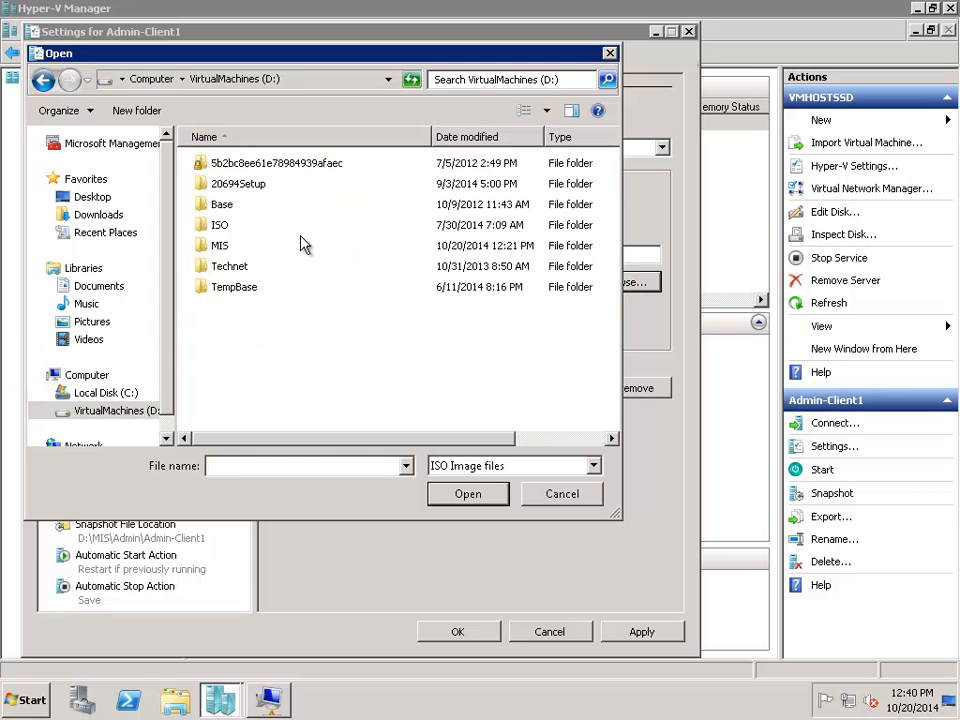
pyautogui.doubleClick(228, 226)
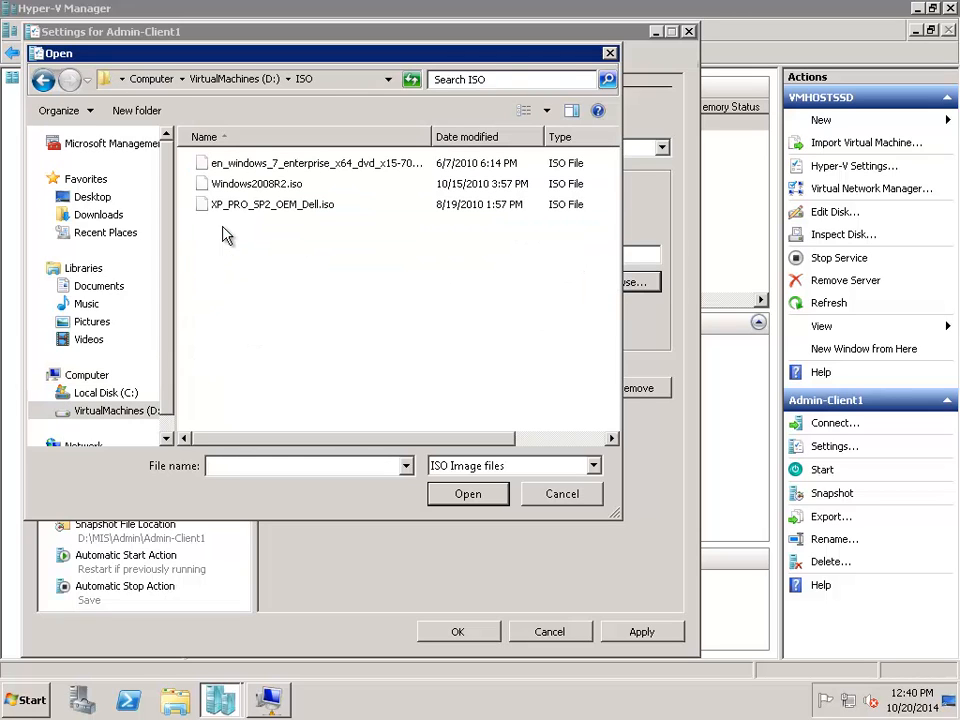
pyautogui.click(256, 165)
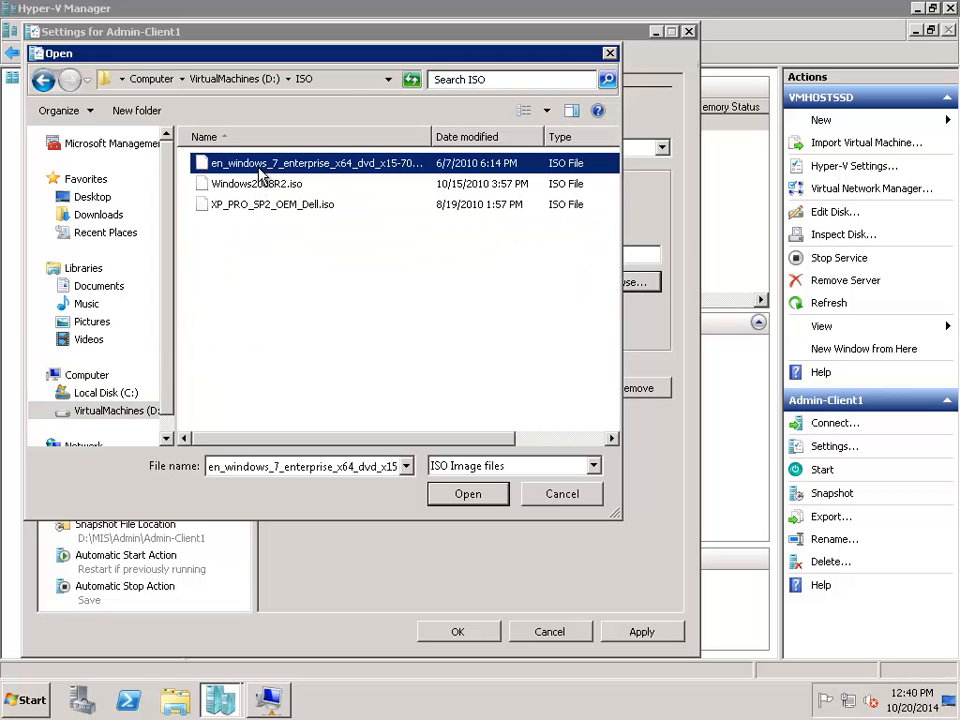
pyautogui.click(474, 498)
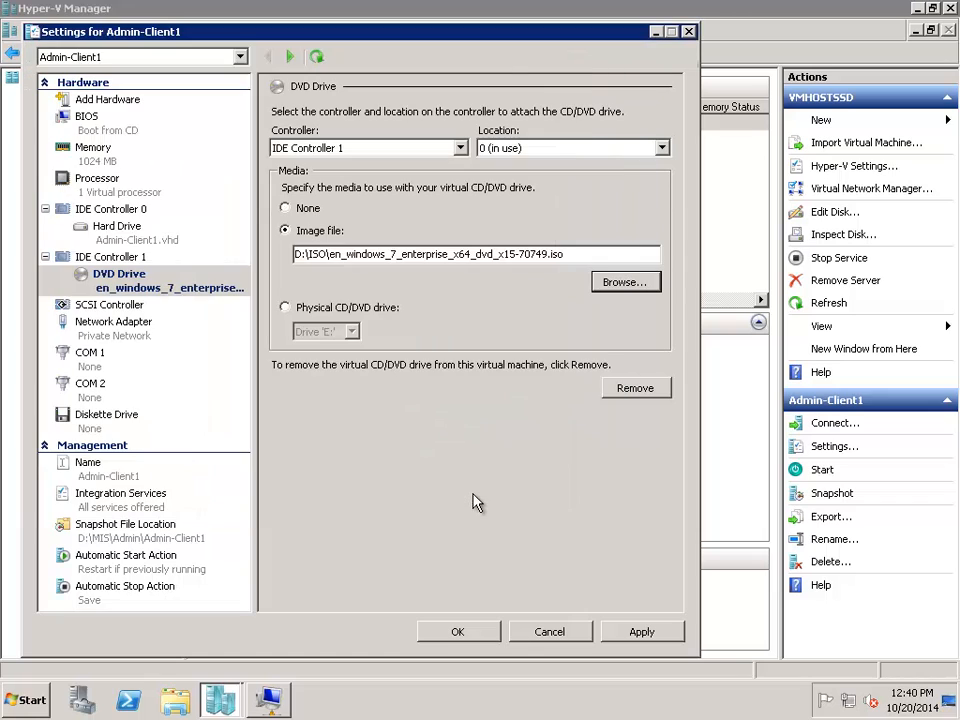
pyautogui.click(457, 631)
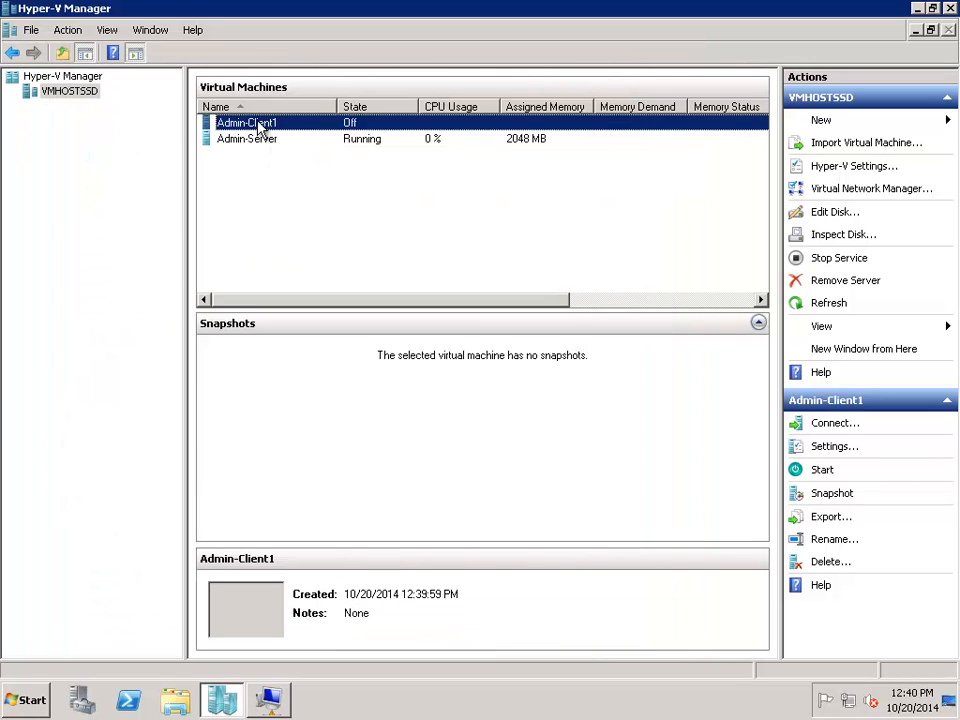
# Connect to the Admin-Client1 virtual machine, start it from the mounted image, and move its connection window slightly up so it fits on screen.
pyautogui.doubleClick(259, 127)
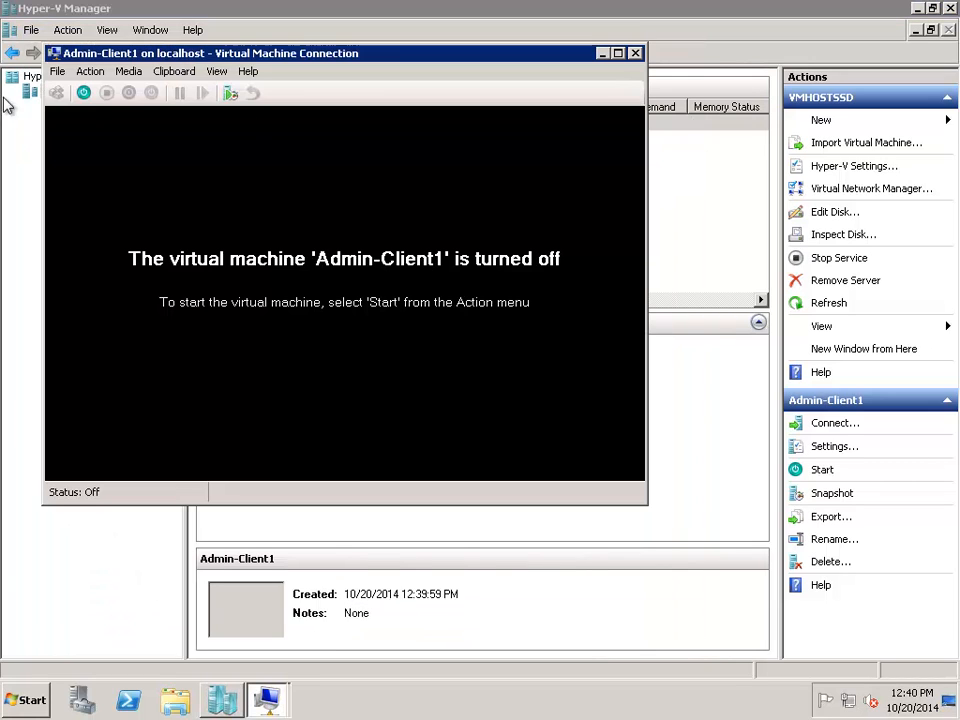
pyautogui.click(83, 93)
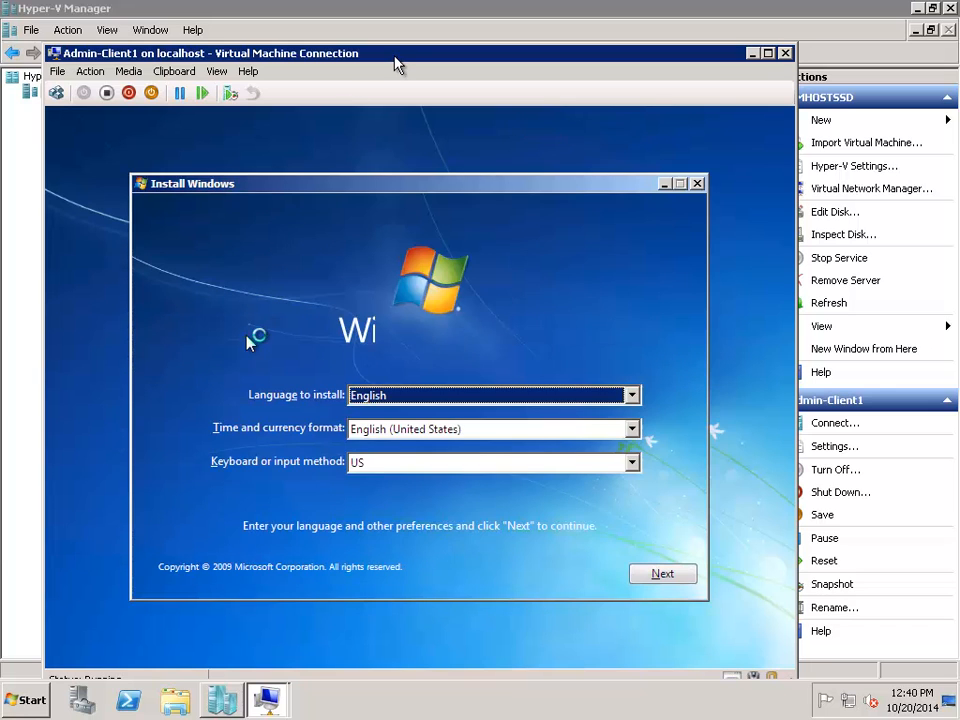
pyautogui.moveTo(395, 57); pyautogui.dragTo(391, 37)
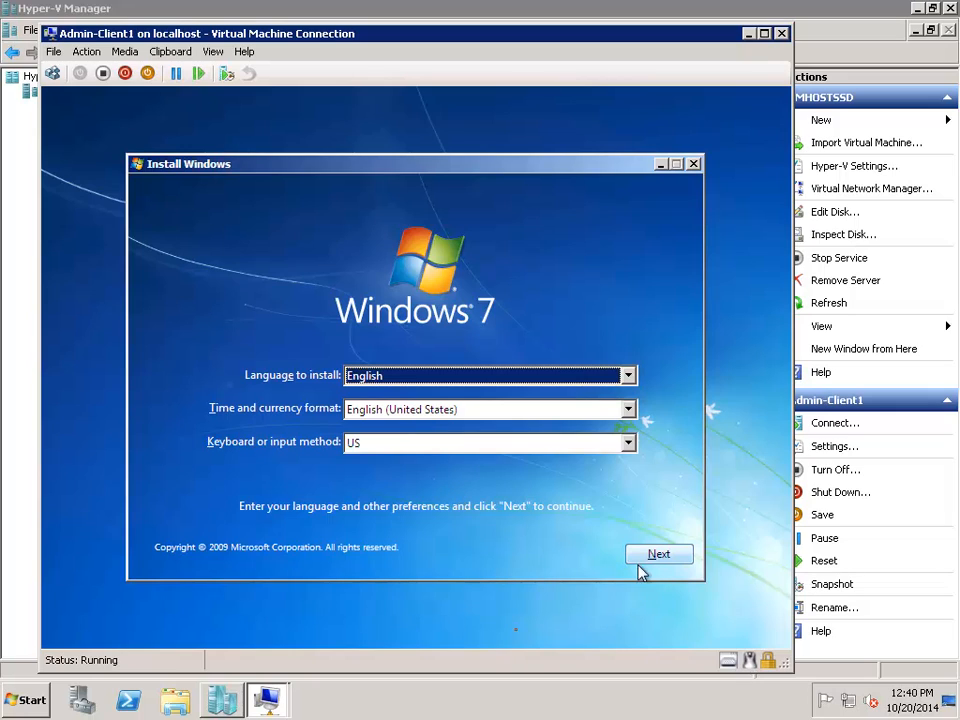
pyautogui.moveTo(266, 702)
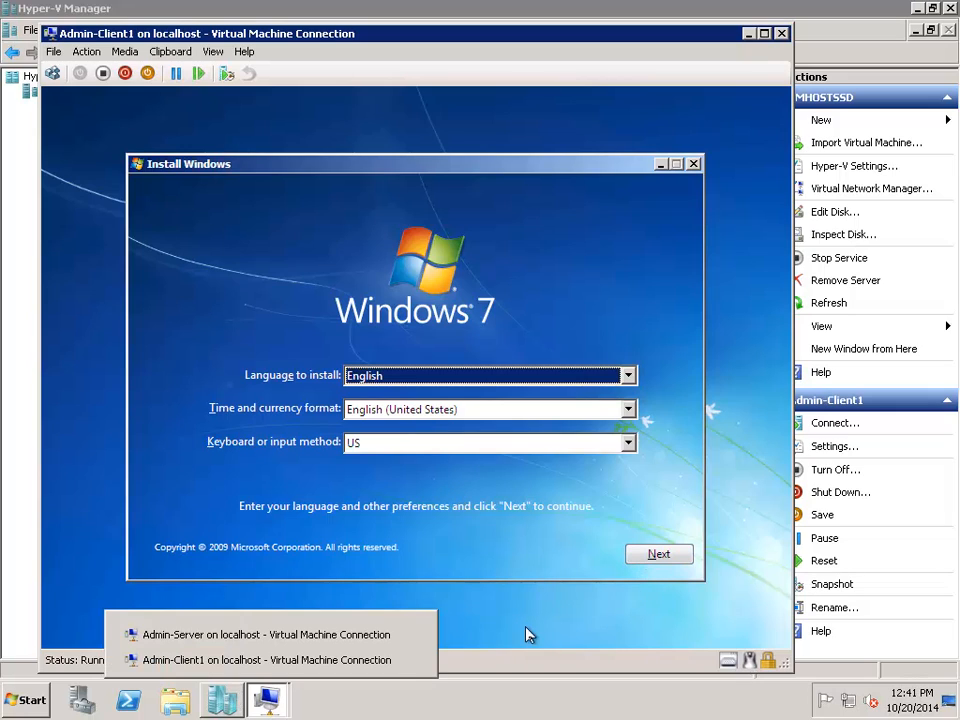